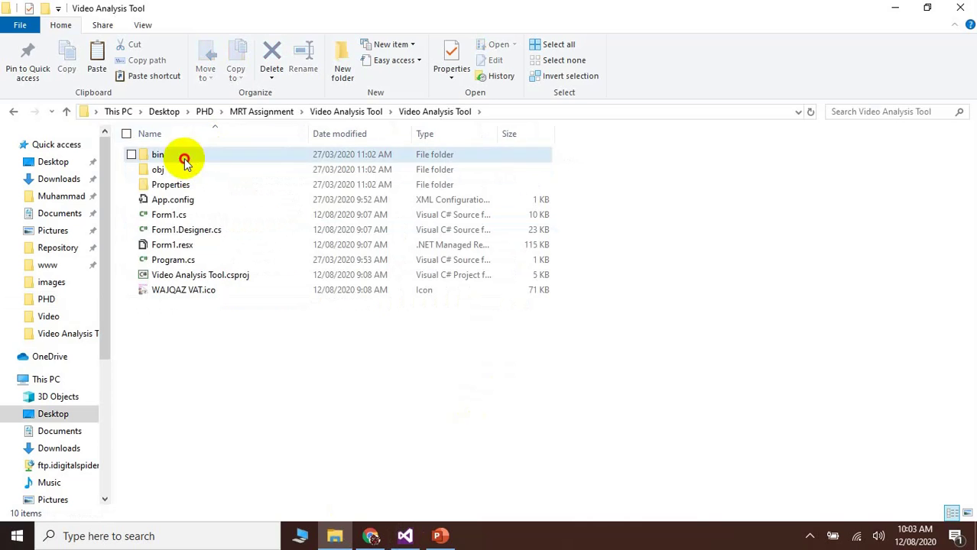
Launch Video Analysis Tool.exe from the project's bin\Debug folder.
double_click(187, 162)
double_click(185, 159)
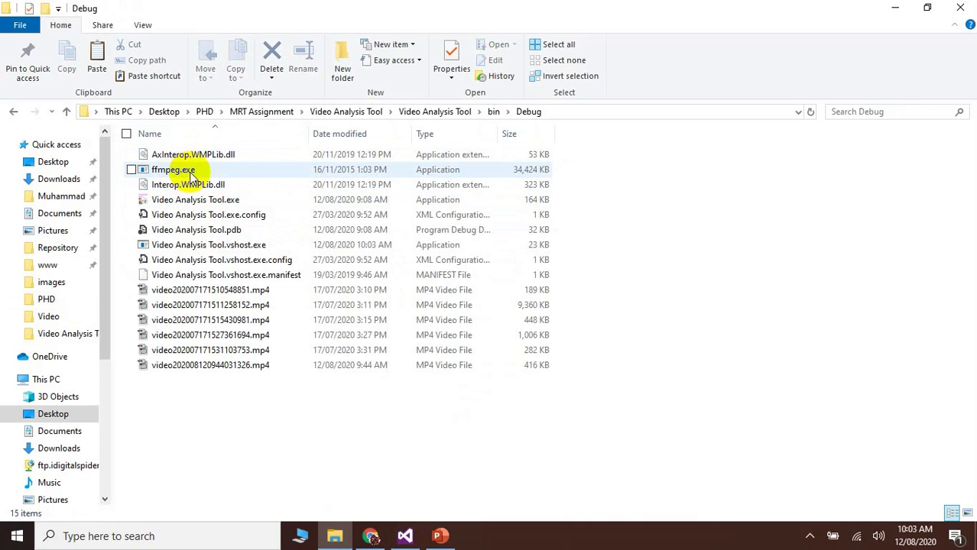
double_click(202, 202)
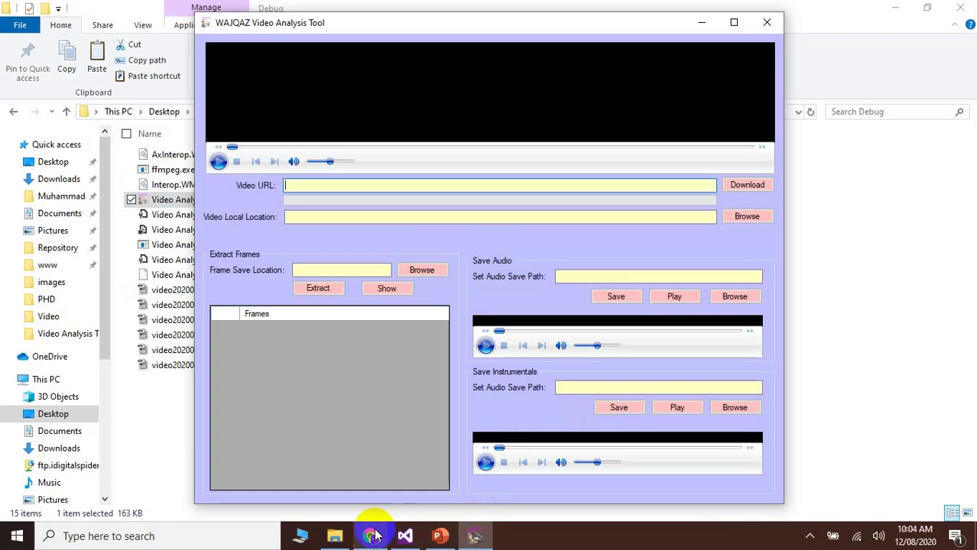
Switch to Chrome, open all-free-download.com and browse its Free footage section, dismissing the captcha pop-up.
click(373, 535)
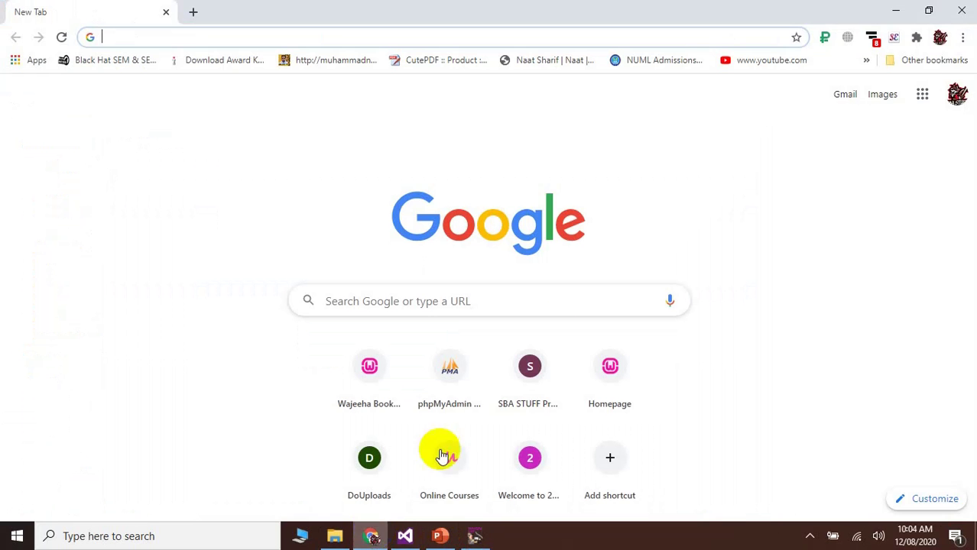
text(all-free-download.com)
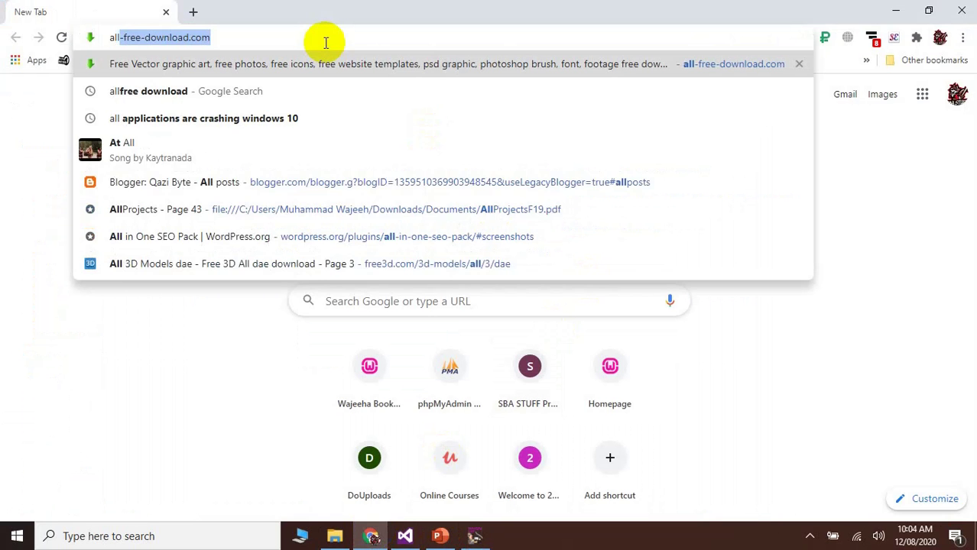
key(Return)
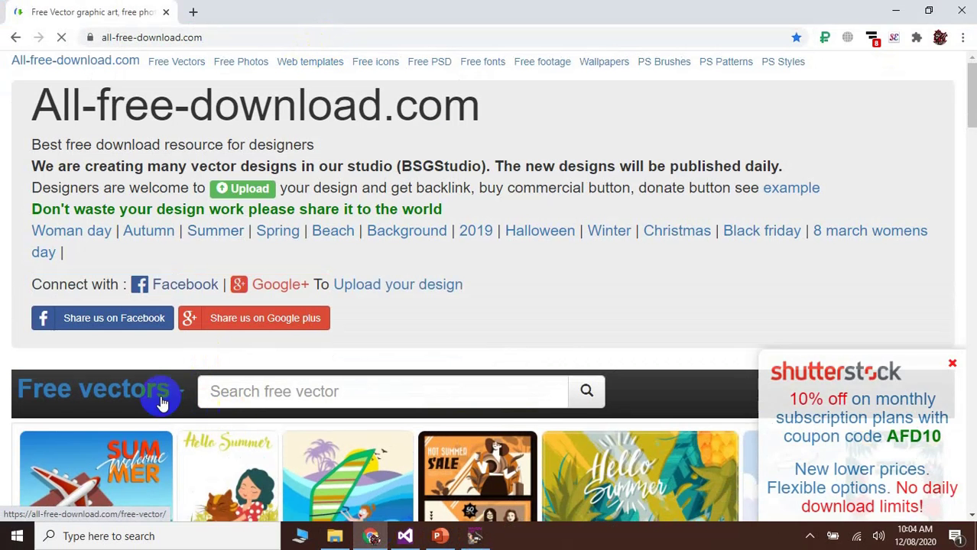
click(185, 394)
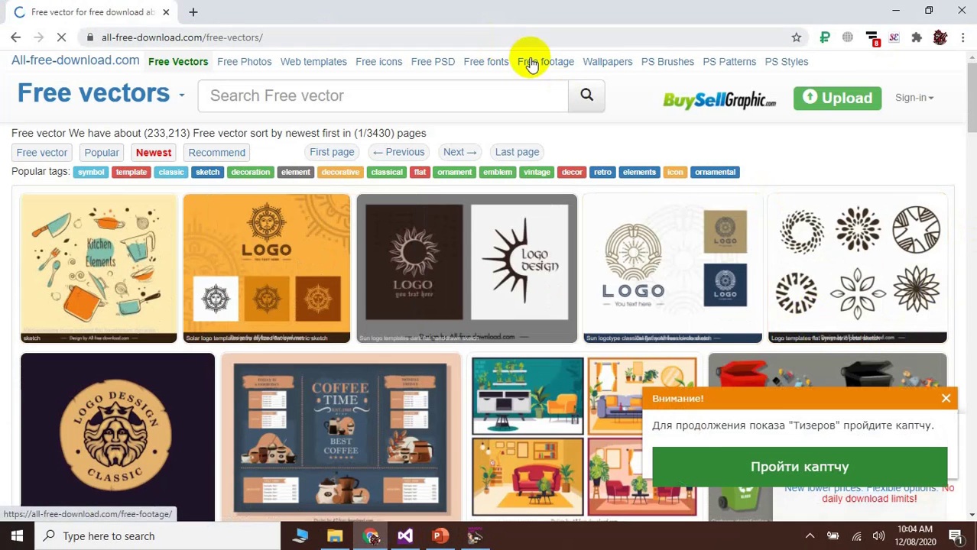
click(534, 67)
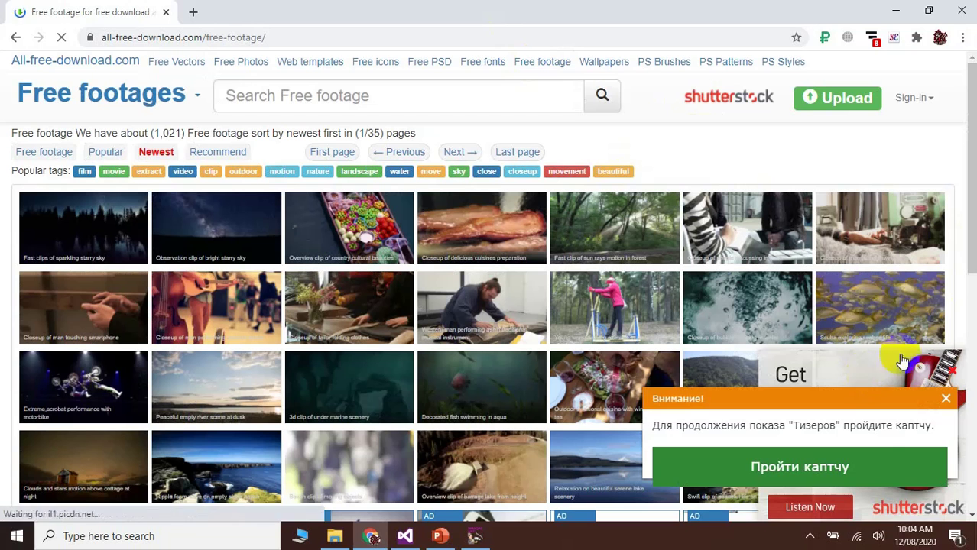
click(946, 398)
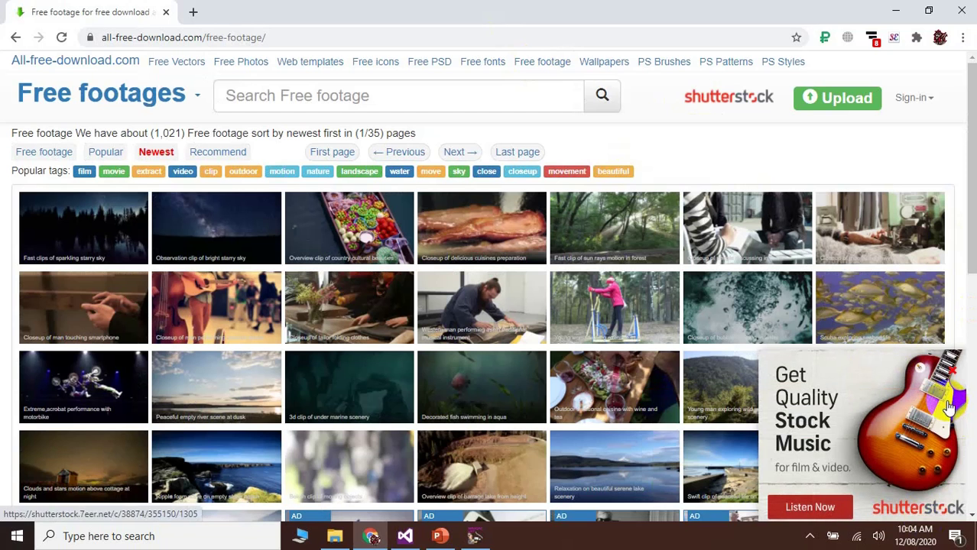
scroll(961, 207, down, 3)
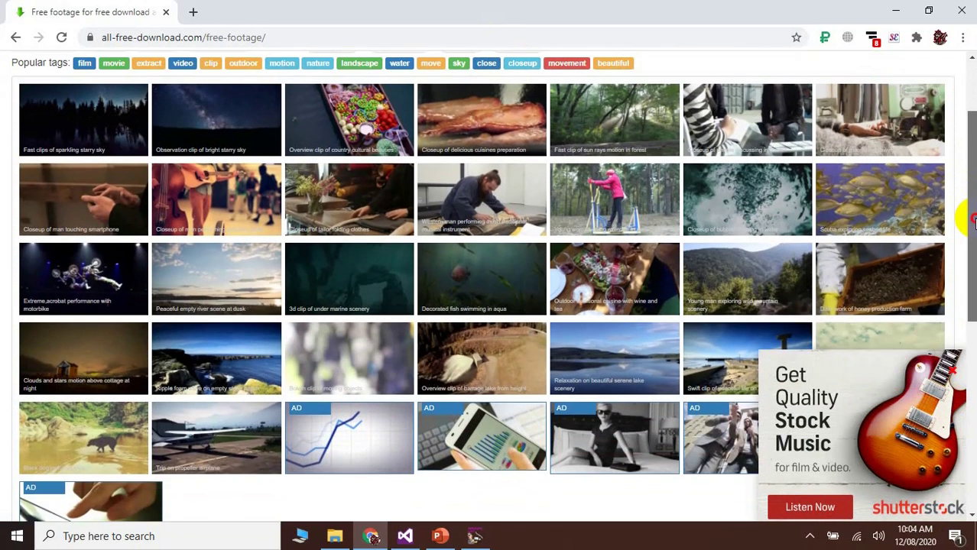
scroll(967, 200, up, 2)
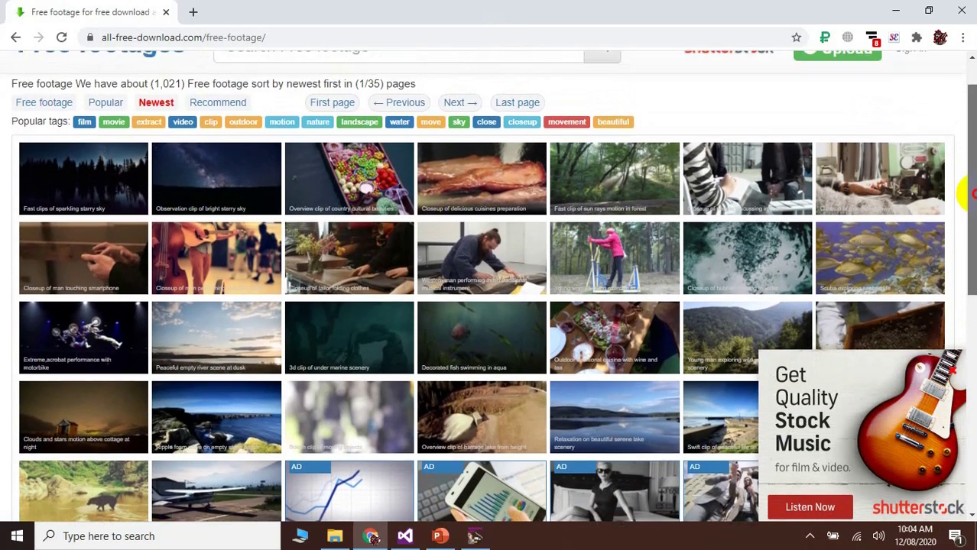
drag(973, 196, 962, 183)
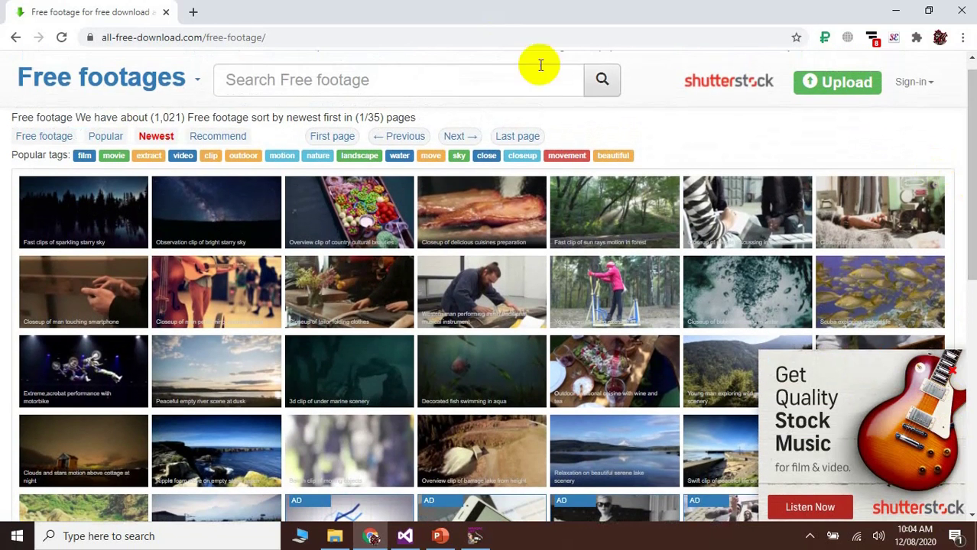
Search Google for "random number between 1 and 7" in a new tab to pick a clip number.
click(193, 12)
text(random )
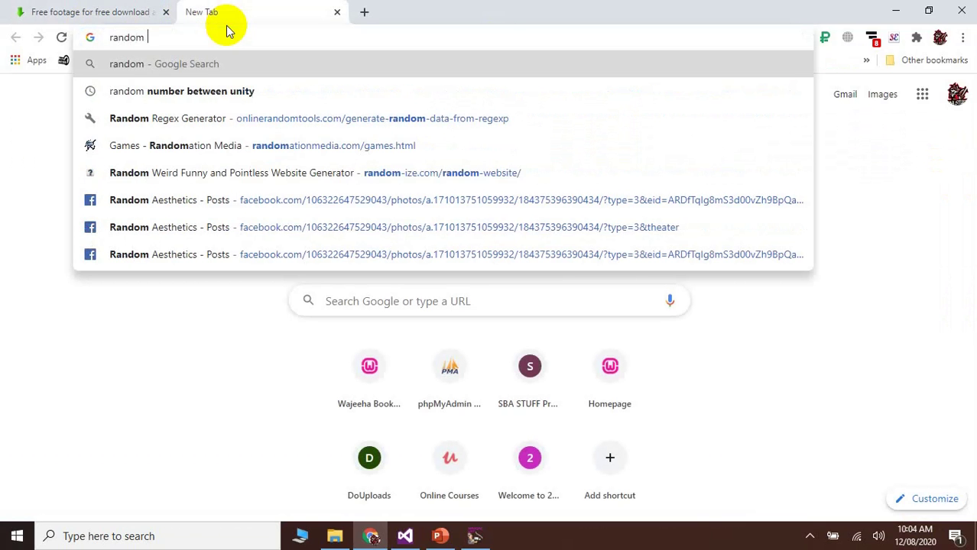
text(num)
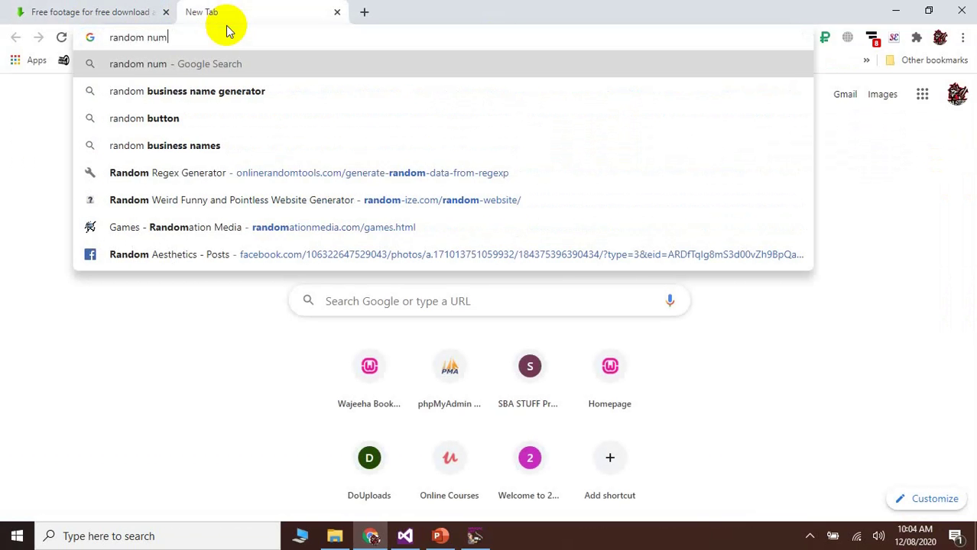
text(ber between 1)
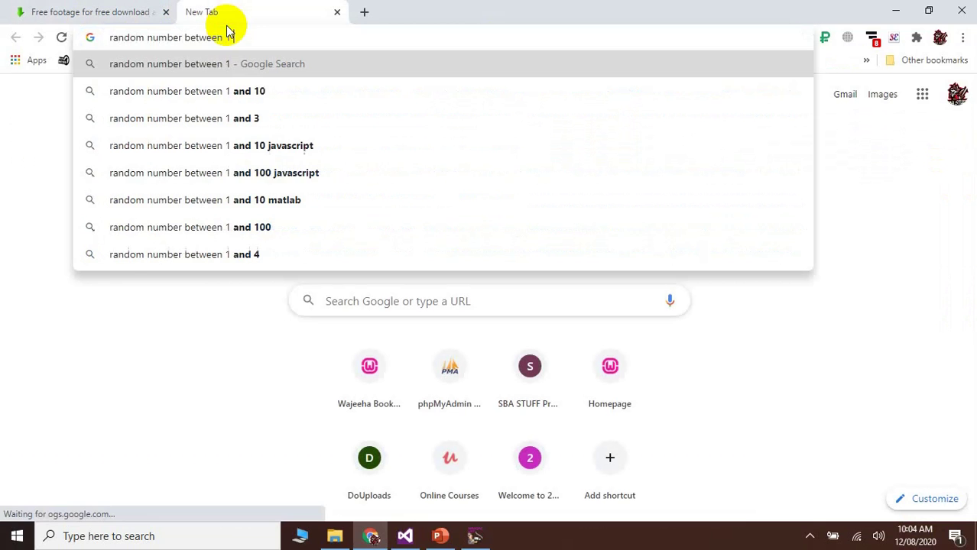
text( to)
key(BackSpace)
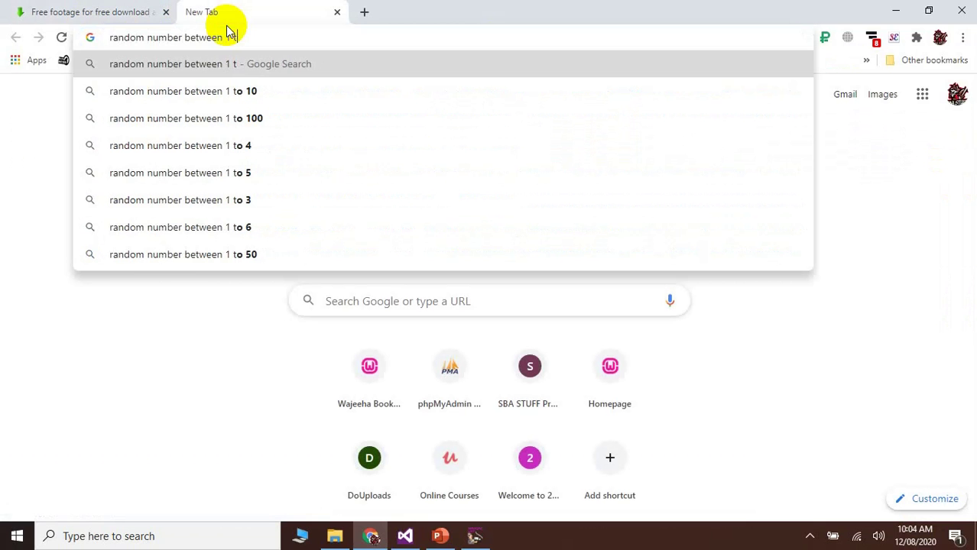
key(BackSpace)
text(and 7)
key(Return)
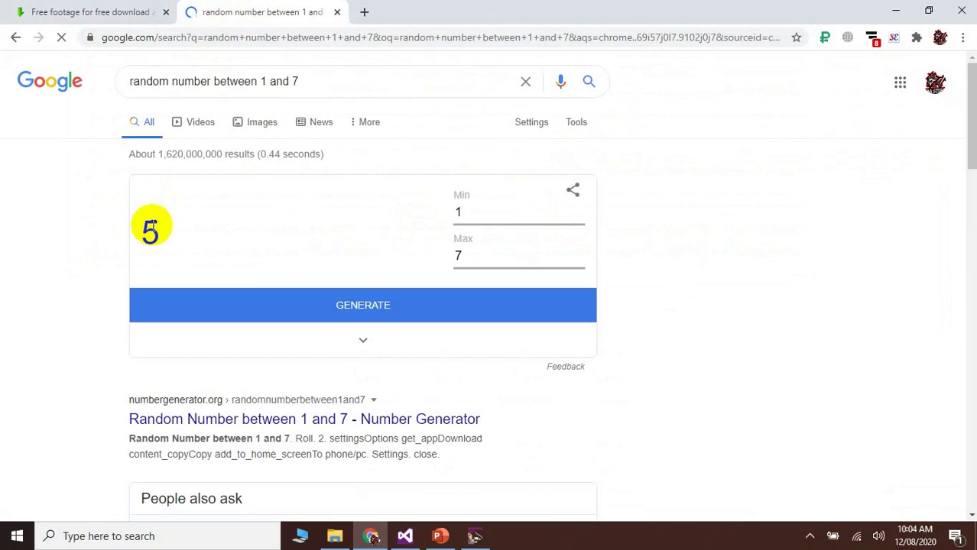
double_click(150, 229)
Open the "Fast clip of sun rays motion in forest" footage and copy its mp4 URL from the download information, without starting that download.
click(105, 11)
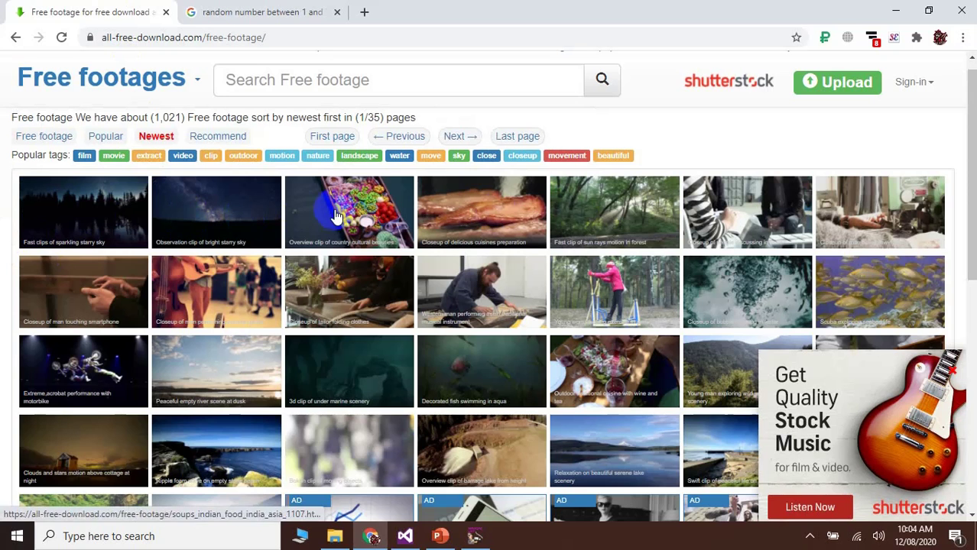
click(606, 216)
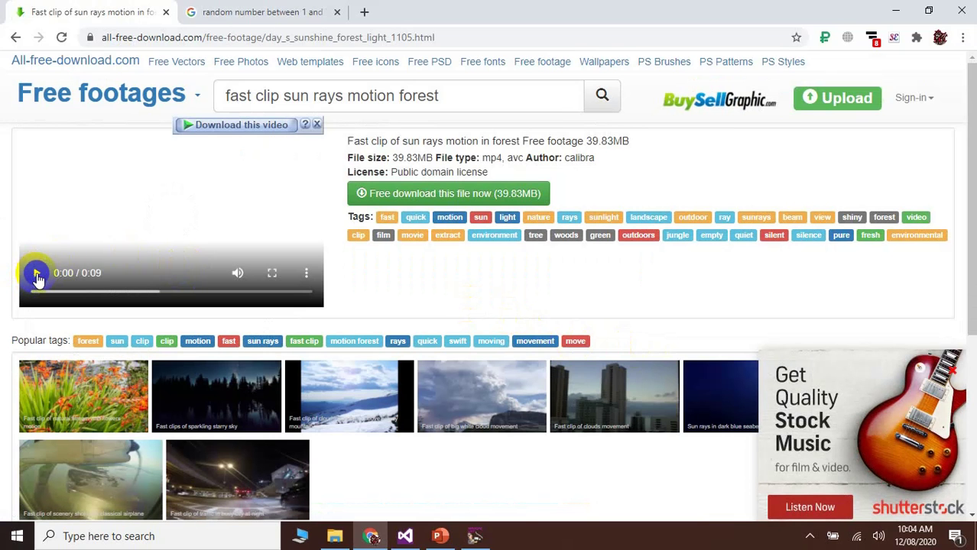
click(255, 123)
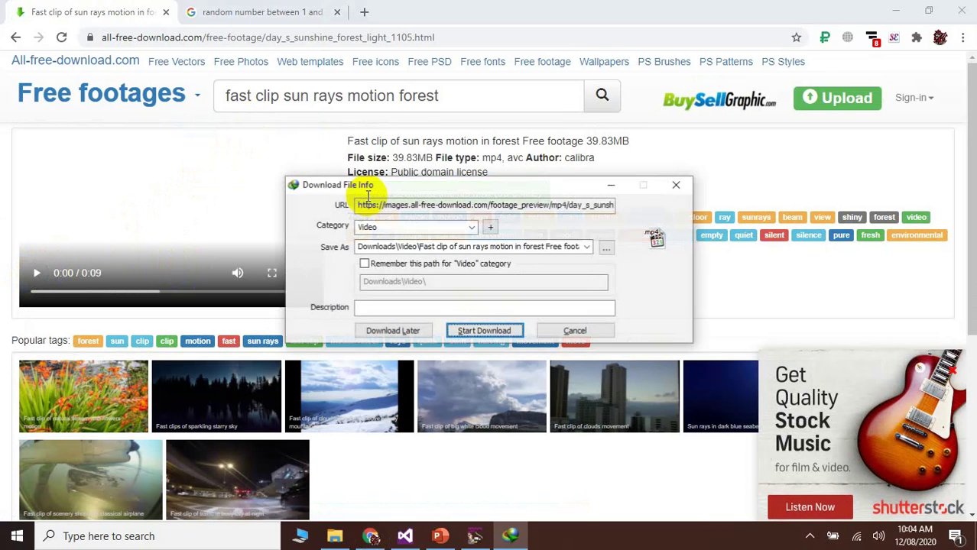
drag(356, 206, 643, 230)
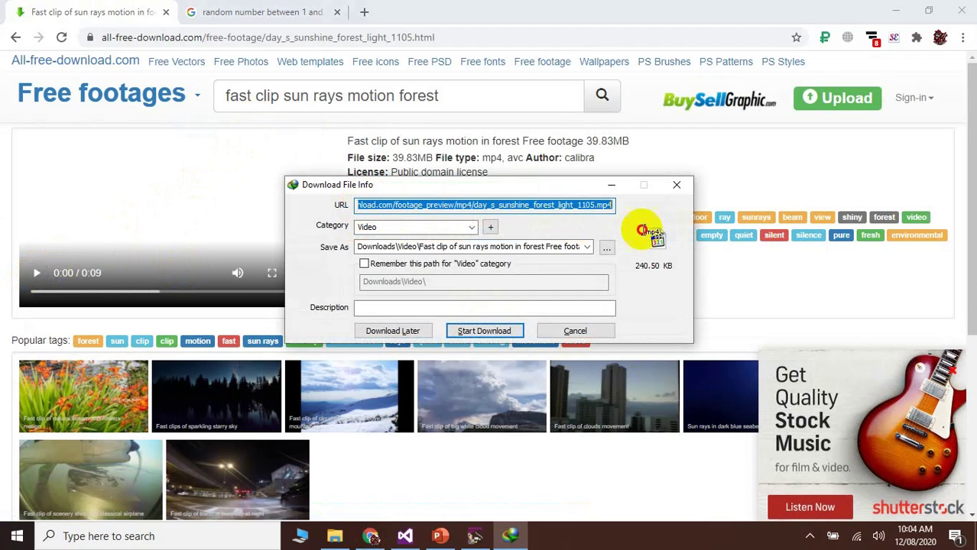
right_click(604, 205)
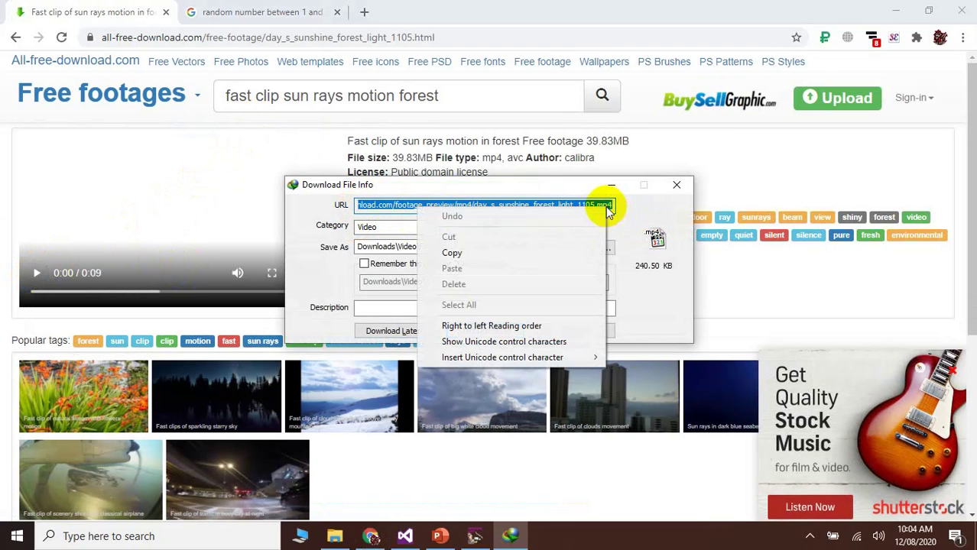
click(558, 252)
click(575, 330)
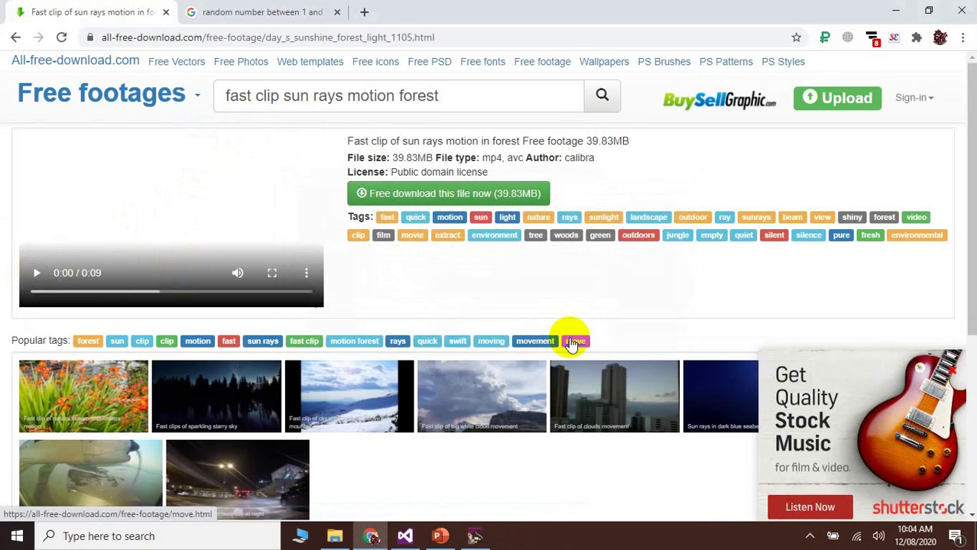
Switch to WAJQAZ Video Analysis Tool, paste the copied mp4 address as the video URL and download the video.
click(476, 535)
right_click(550, 186)
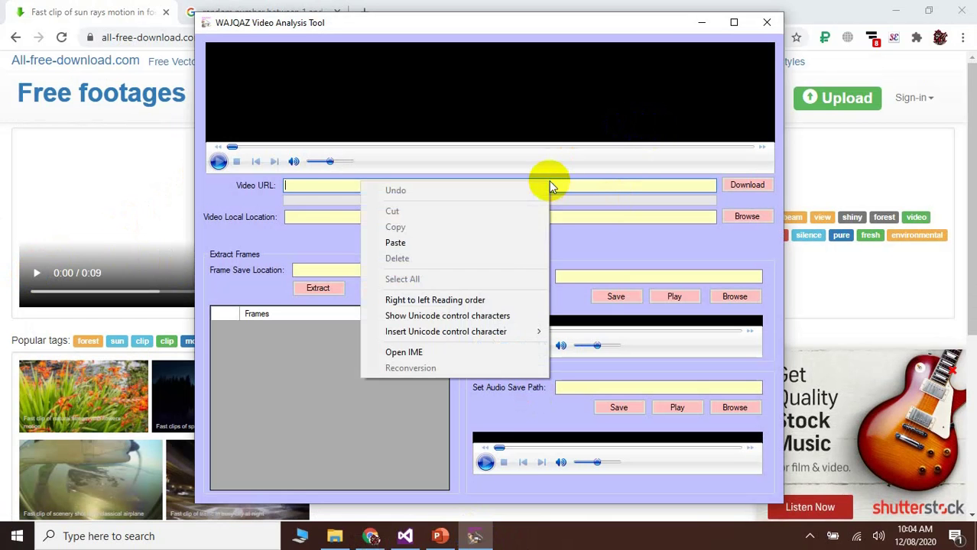
click(506, 243)
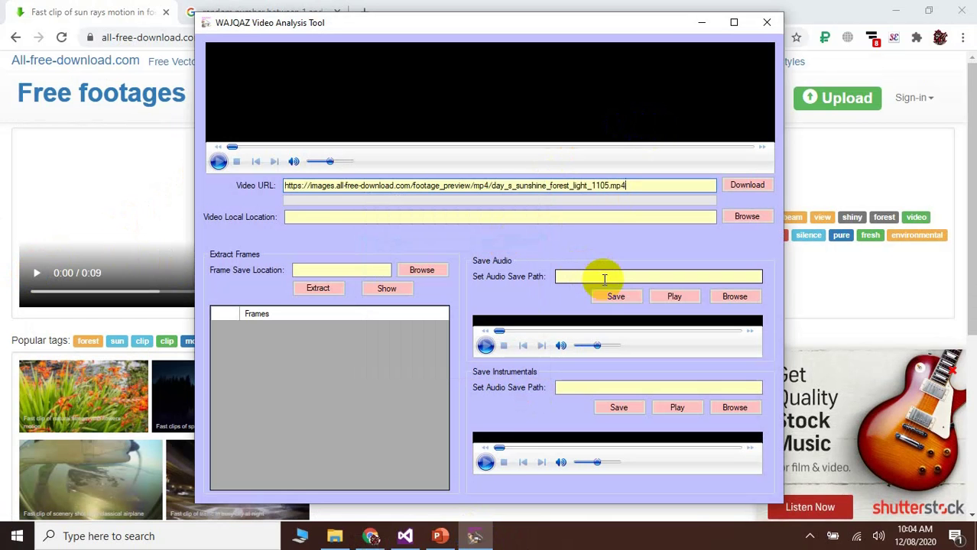
click(753, 188)
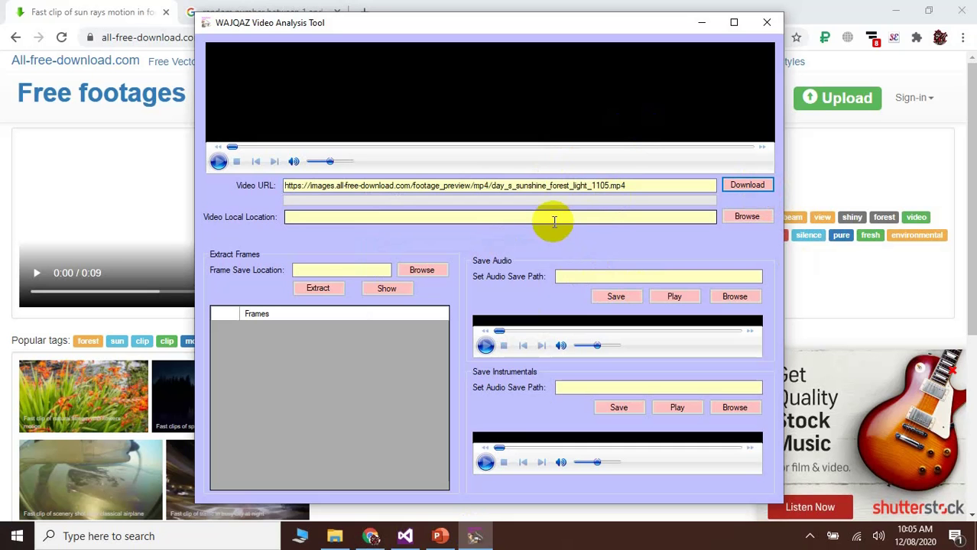
click(738, 185)
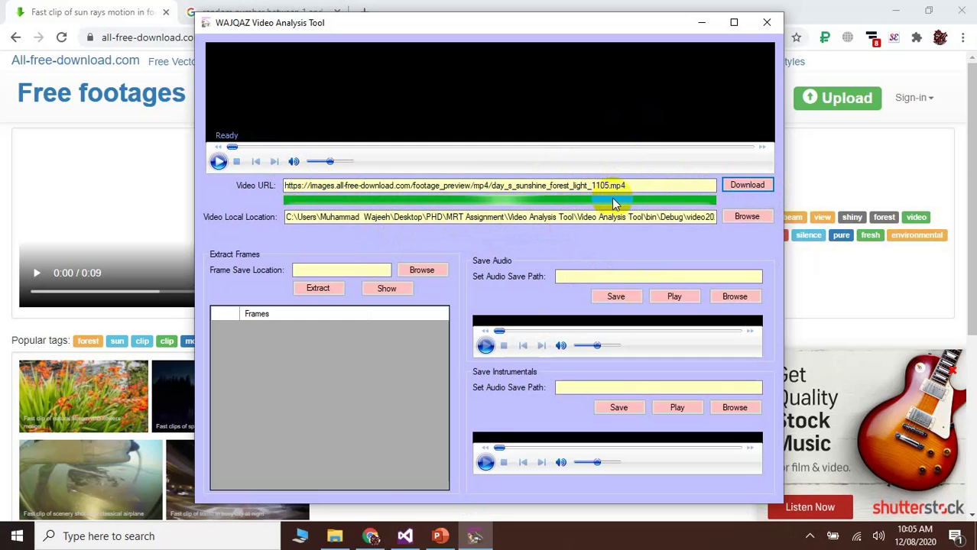
Play the downloaded video in the tool, and briefly play the original clip on the website for comparison.
click(219, 162)
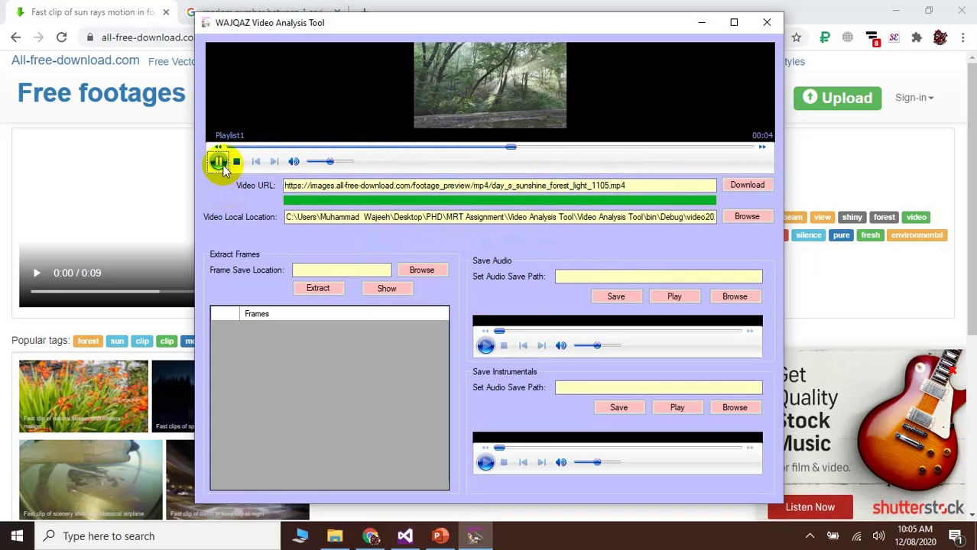
click(36, 273)
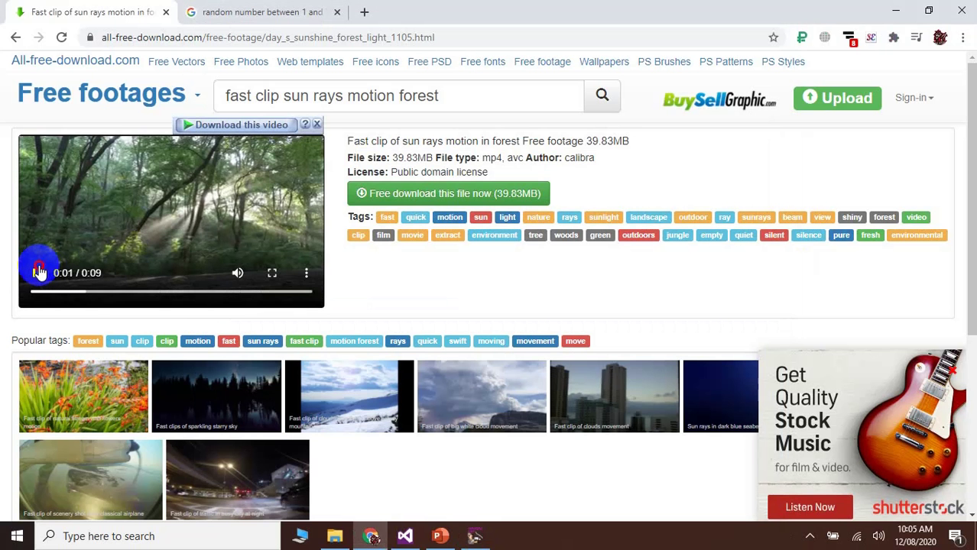
click(37, 273)
Return to WAJQAZ Video Analysis Tool and open the folder selection for the frame save location.
click(475, 536)
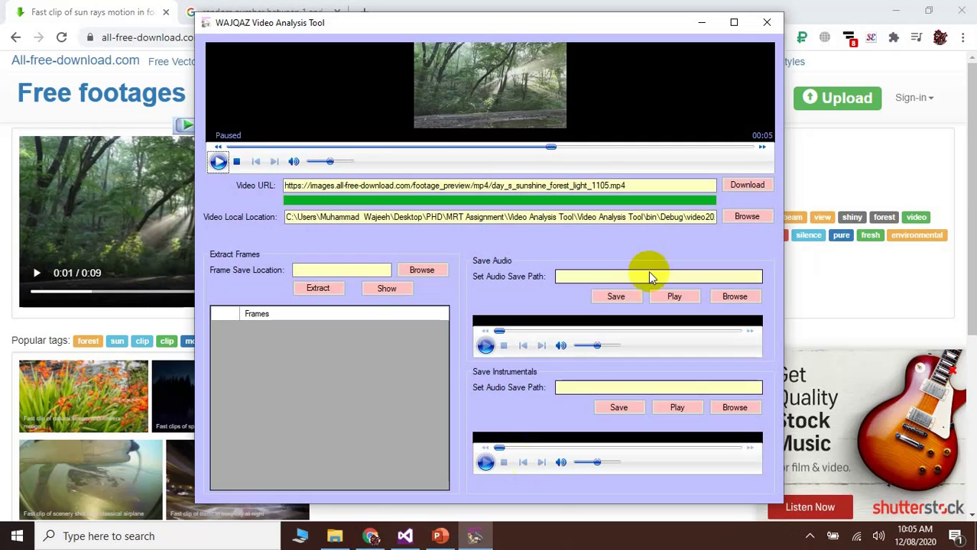
click(423, 271)
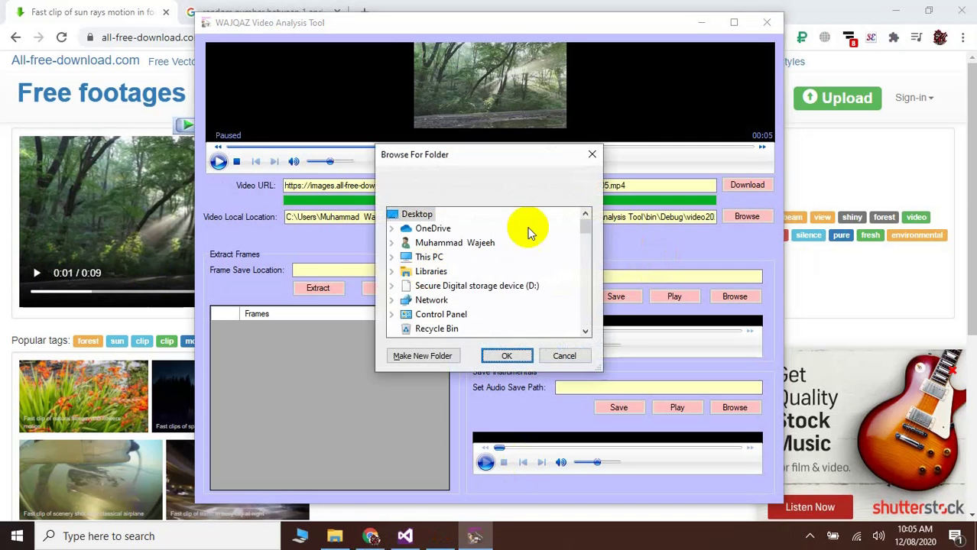
click(413, 356)
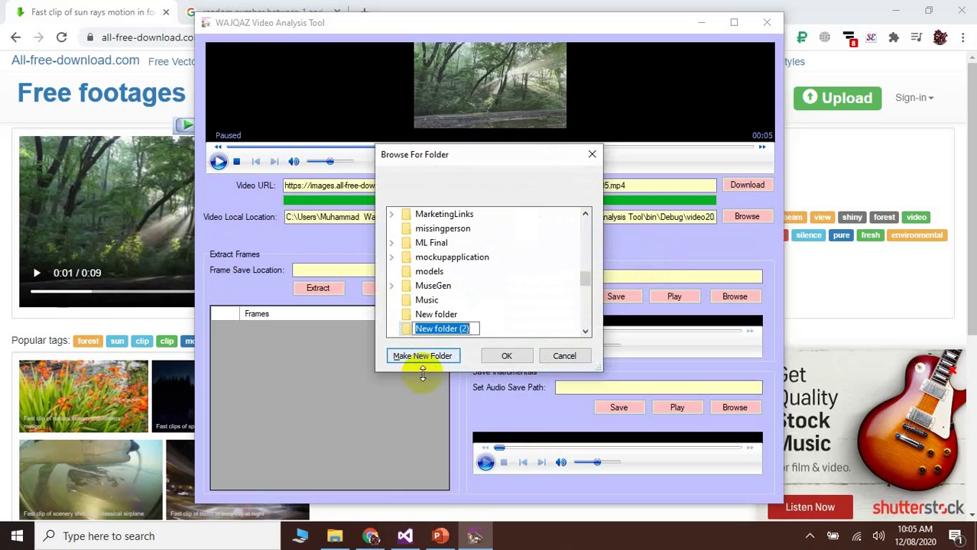
key(BackSpace)
text(Folder)
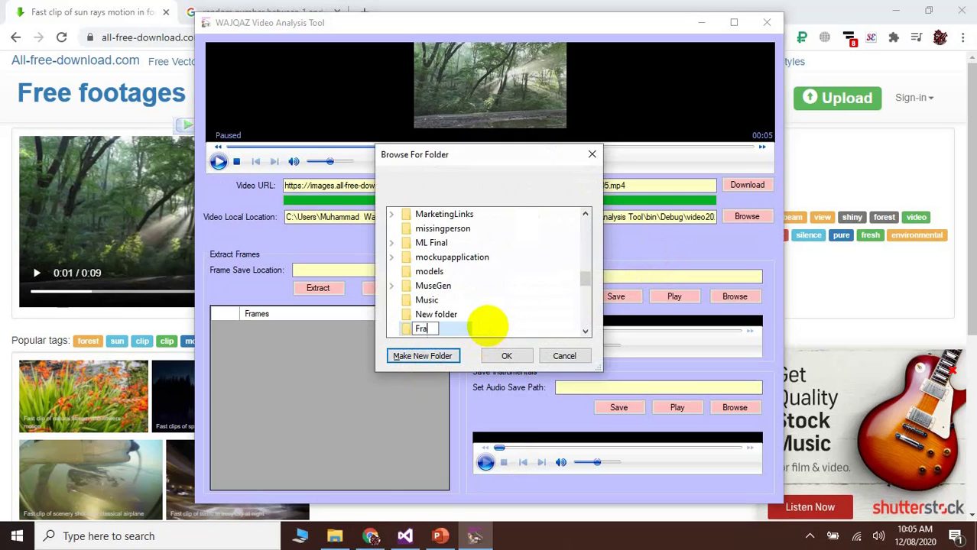
key(Escape)
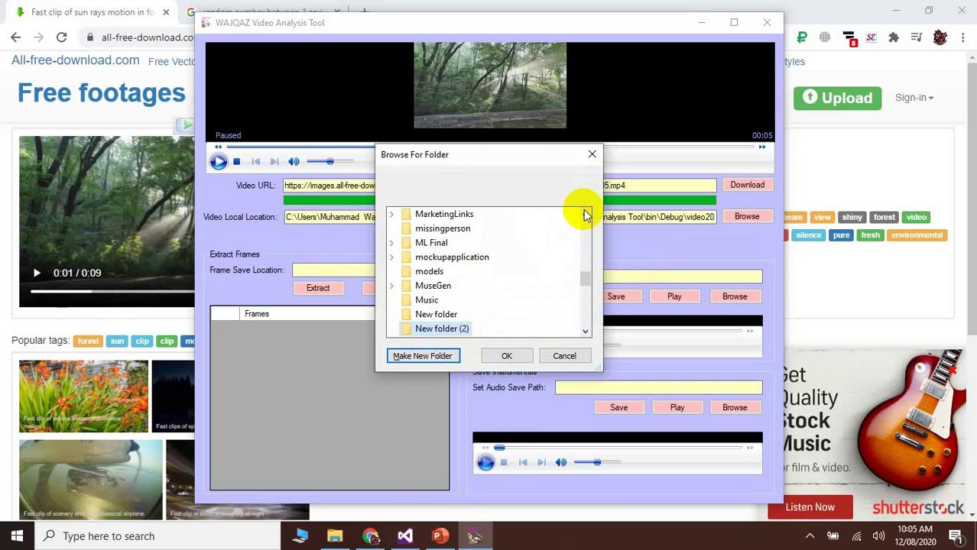
Choose the existing Frames folder as the frame save location and extract the video's frames into it.
key(f)
click(506, 356)
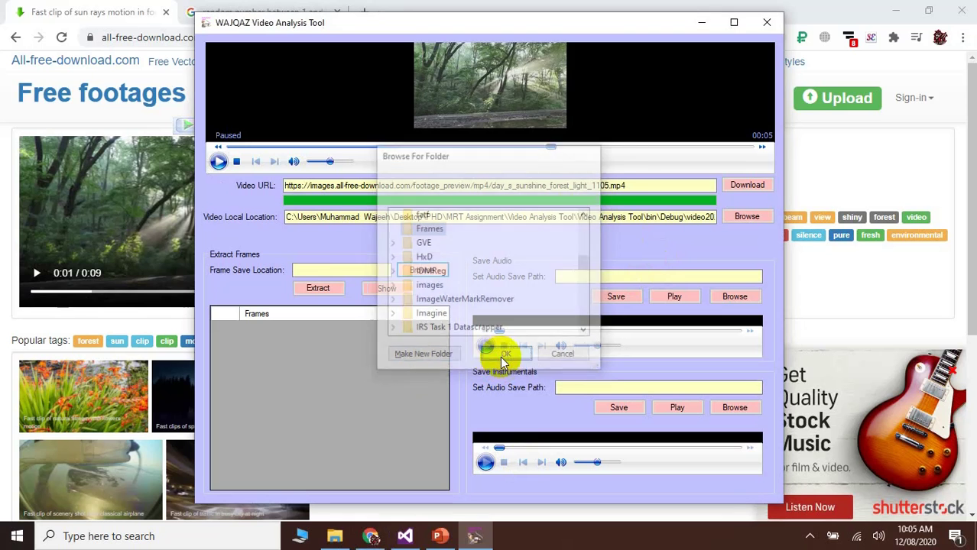
click(321, 294)
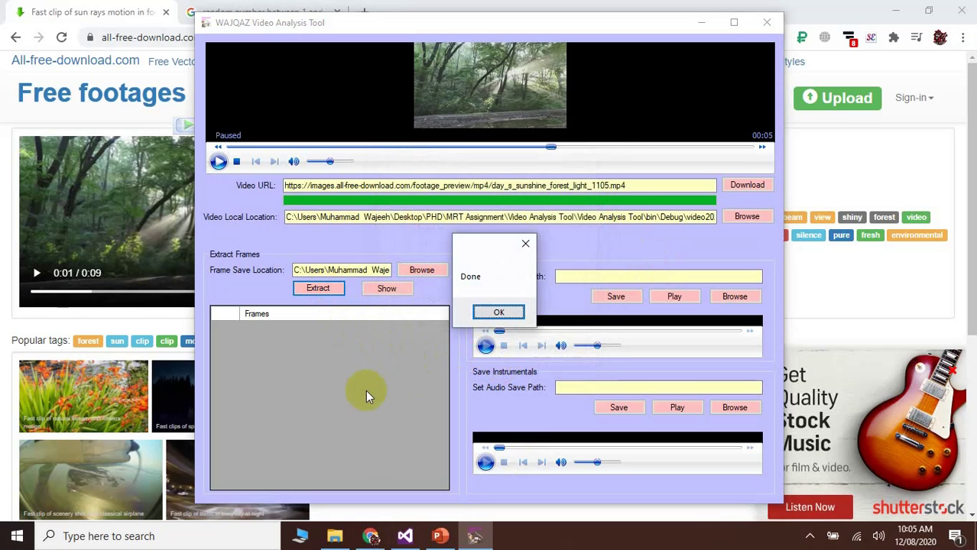
Close the completion message, switch to File Explorer and open the Frames folder on the Desktop to check the extracted images.
click(501, 314)
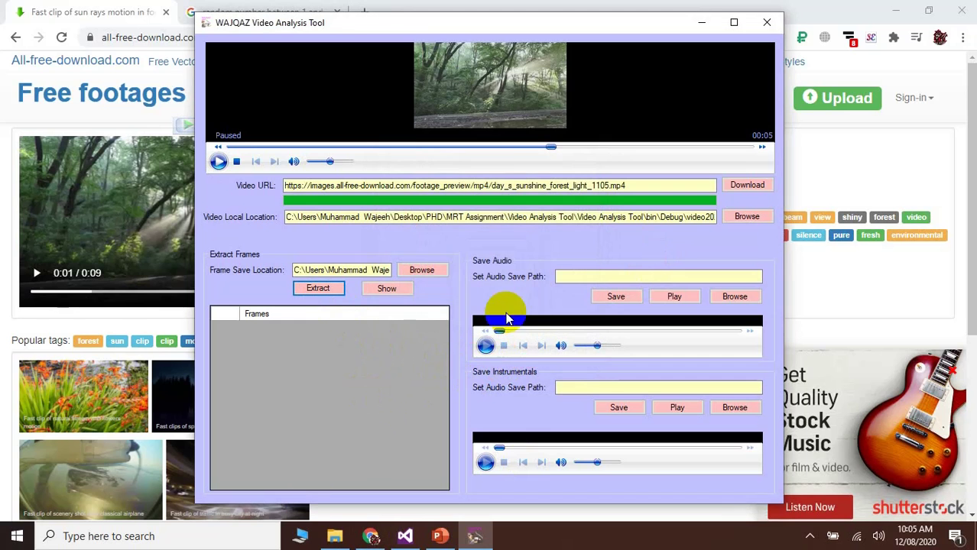
click(334, 536)
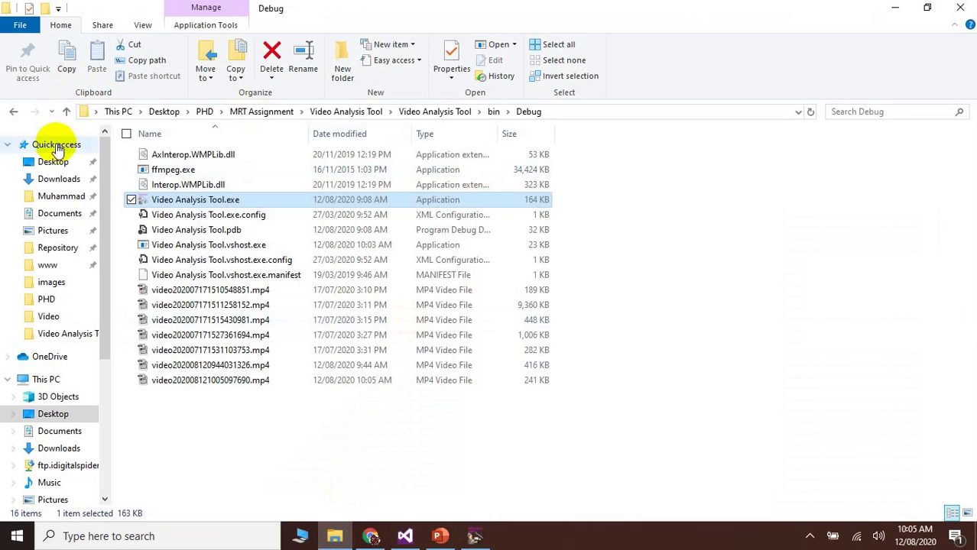
click(51, 161)
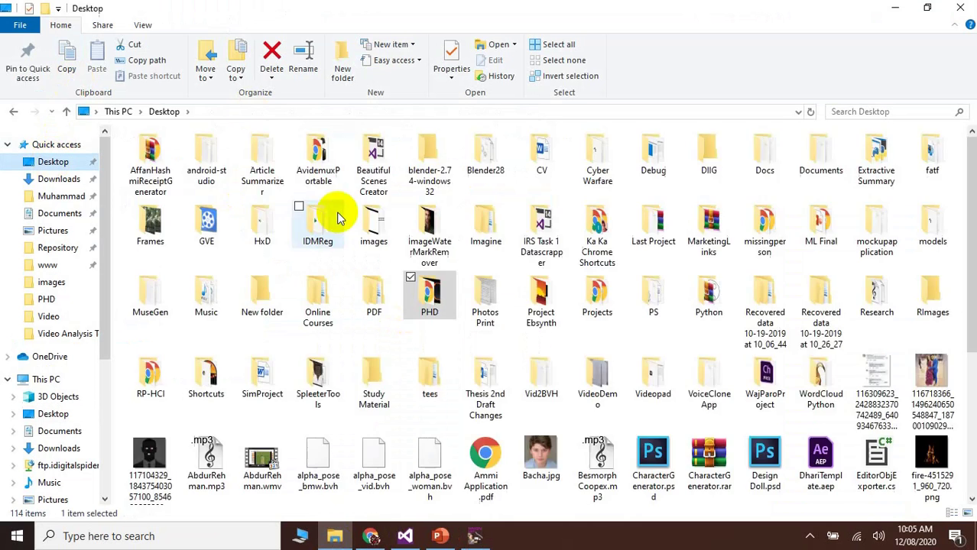
double_click(148, 231)
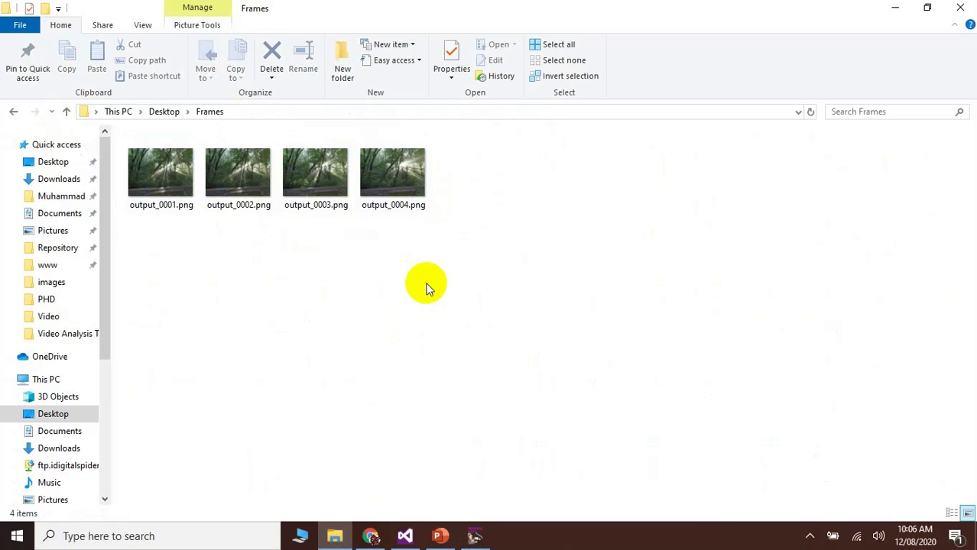
Return to WAJQAZ Video Analysis Tool, show the extracted frames in the Frames list and look through them.
click(475, 537)
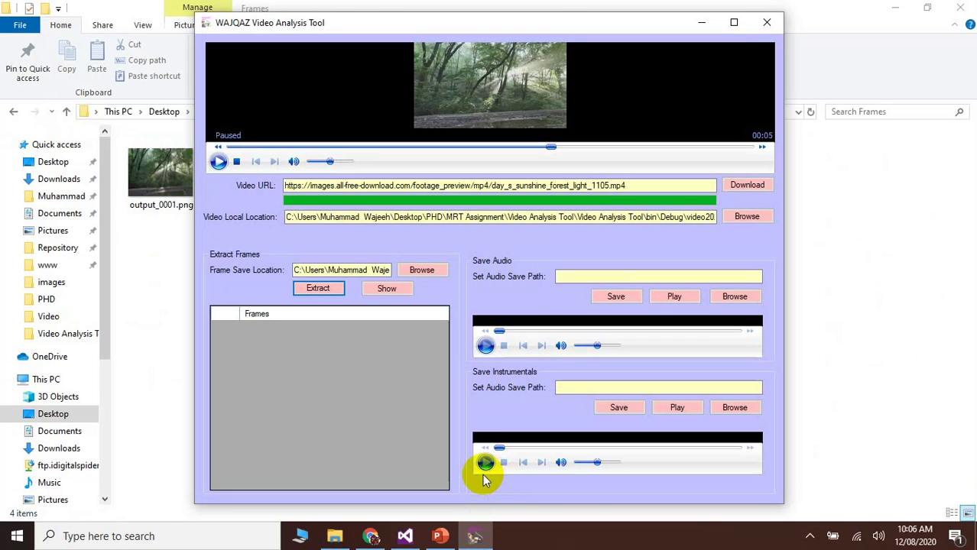
click(378, 288)
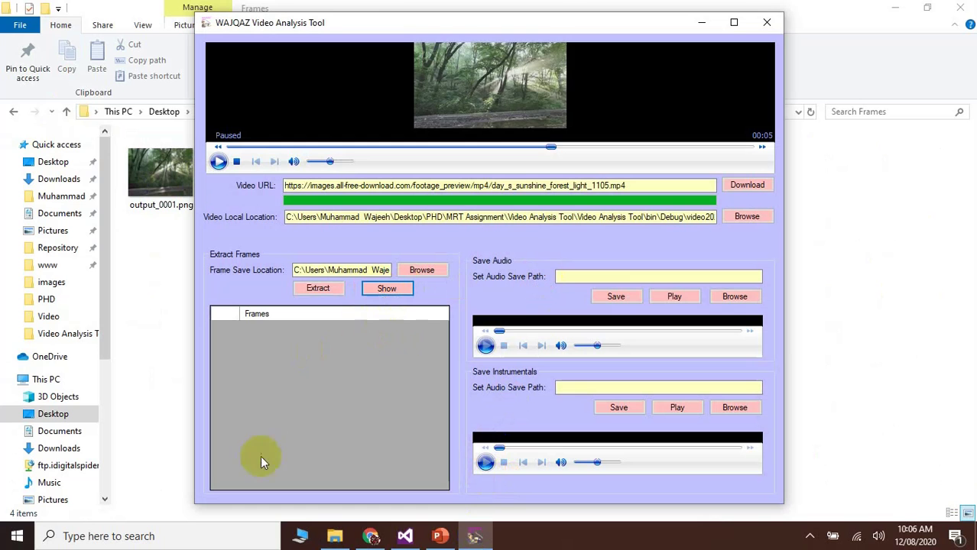
click(396, 295)
click(442, 415)
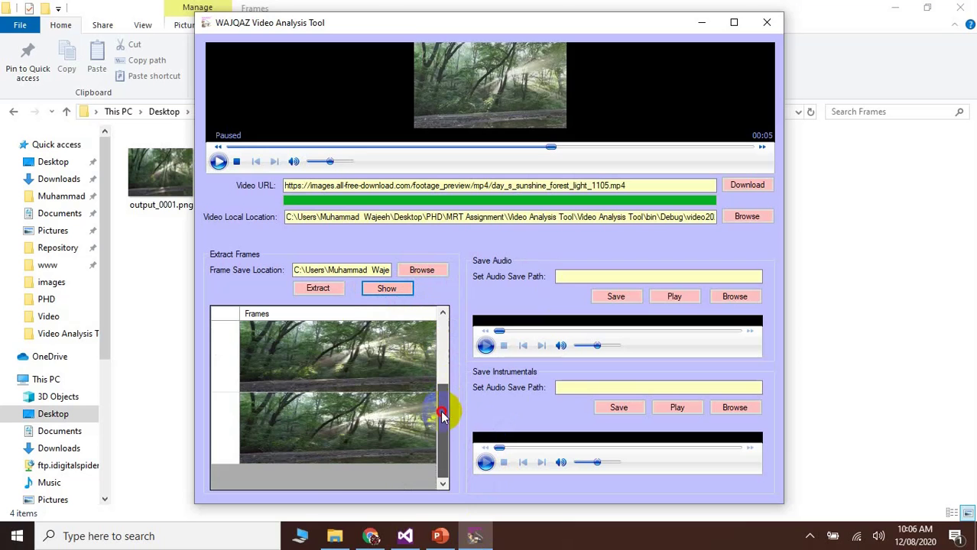
drag(436, 441, 433, 328)
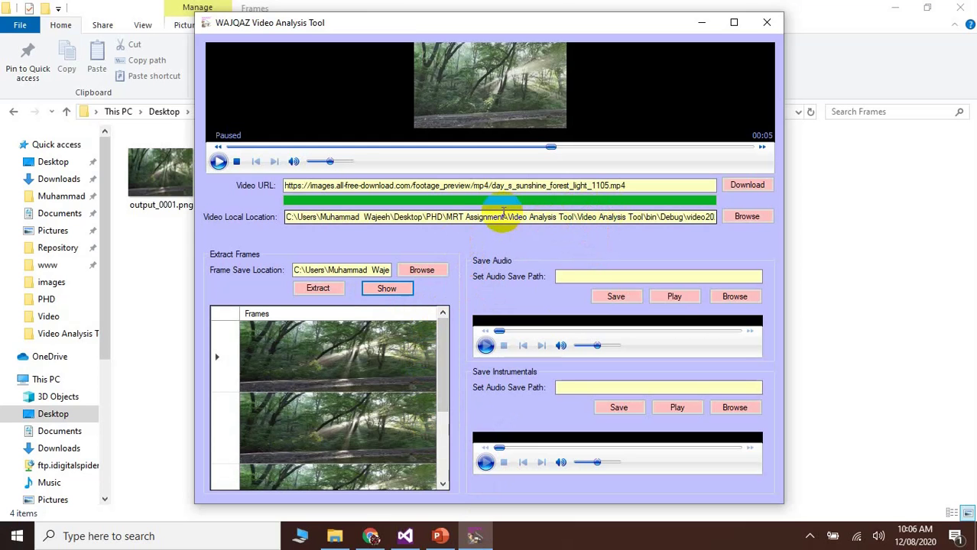
Load the local video "y2mate.com - The Chainsmokers - Don't Let Me Down" from the PHD folder as the video to analyse.
drag(503, 217, 570, 216)
click(730, 218)
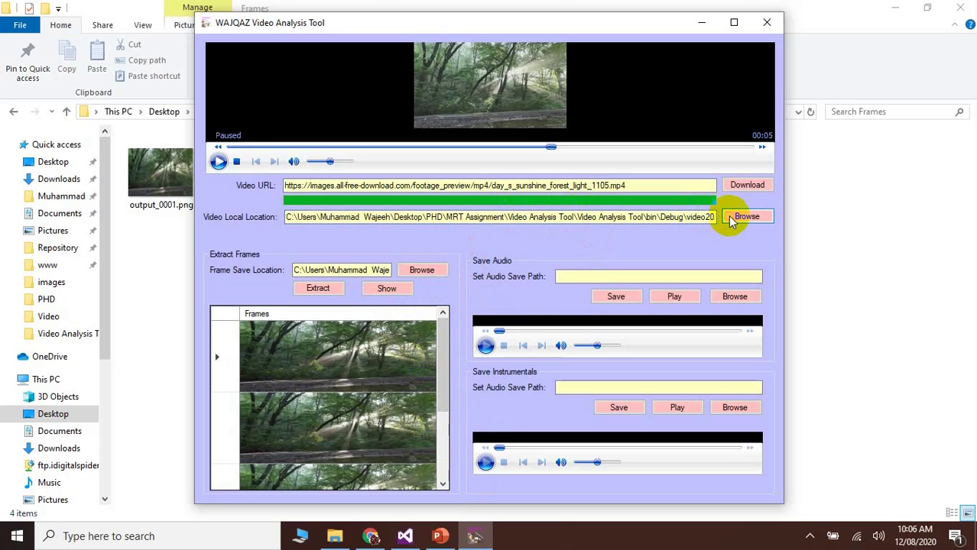
click(747, 216)
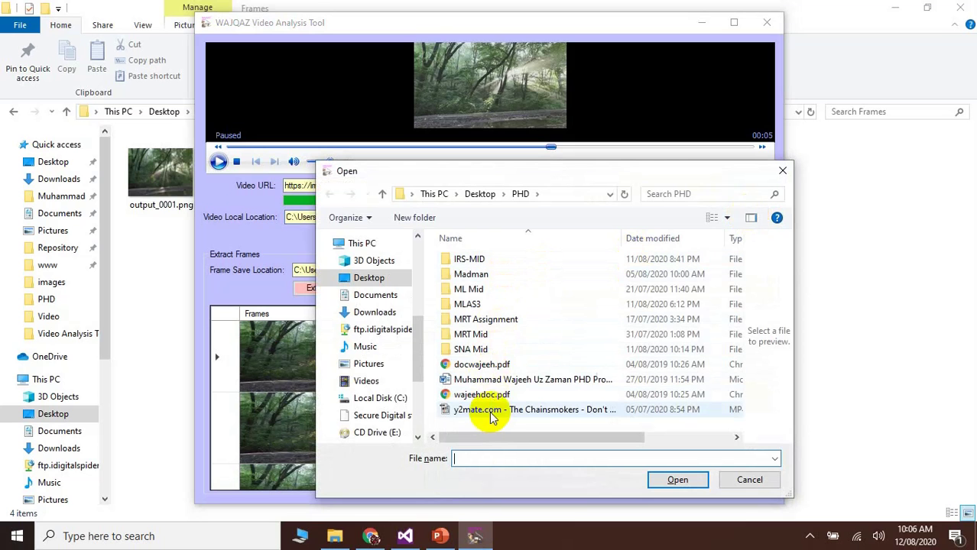
double_click(530, 410)
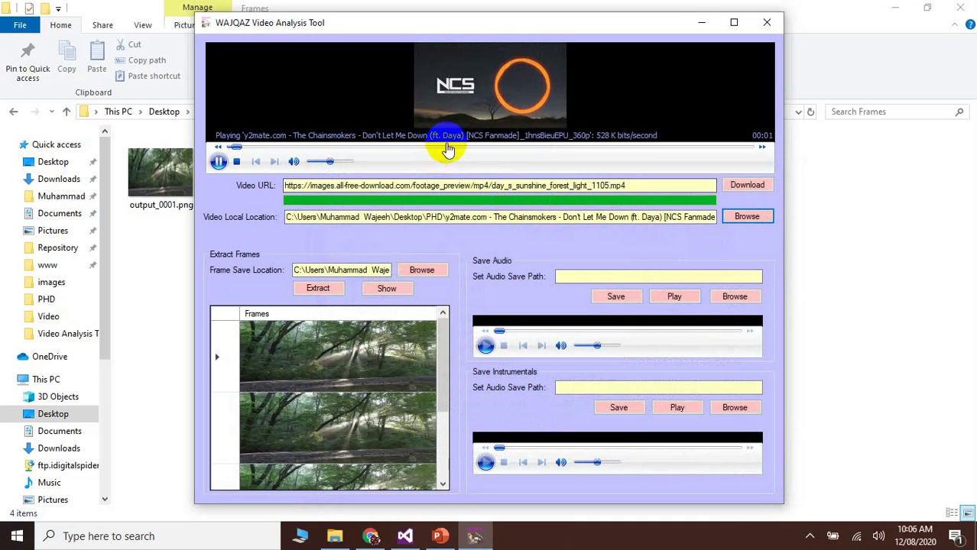
Test pausing and resuming the loaded video, skip ahead to about 00:22 and pause it.
click(219, 162)
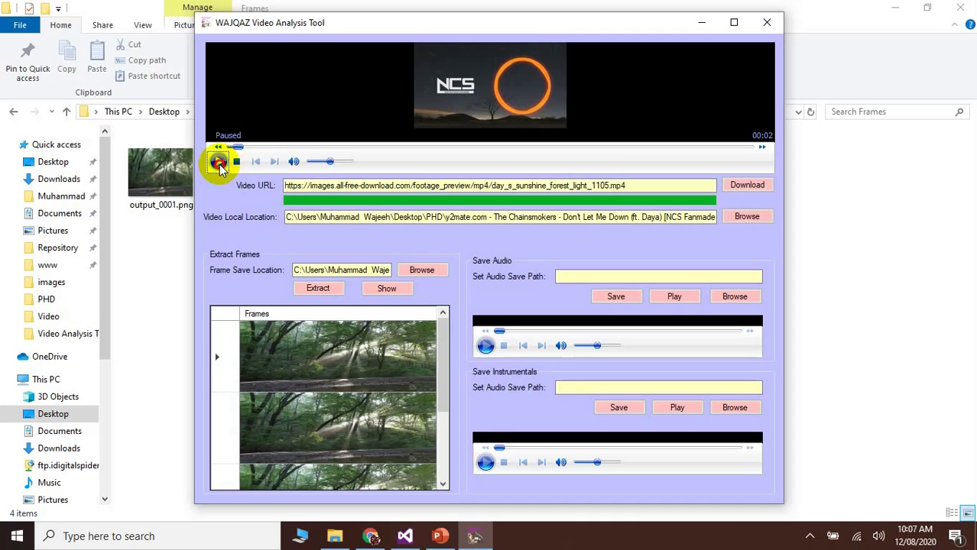
click(219, 162)
click(218, 162)
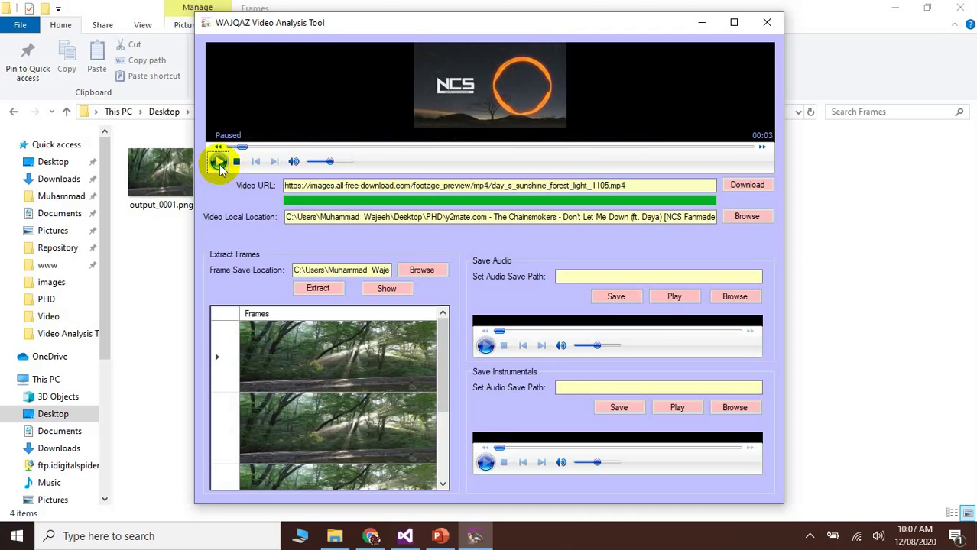
click(219, 162)
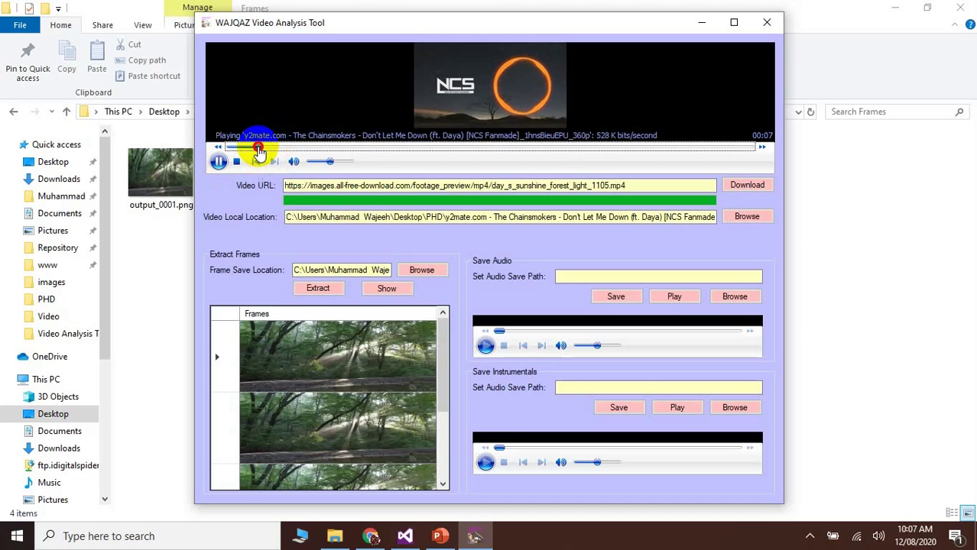
drag(257, 153, 285, 152)
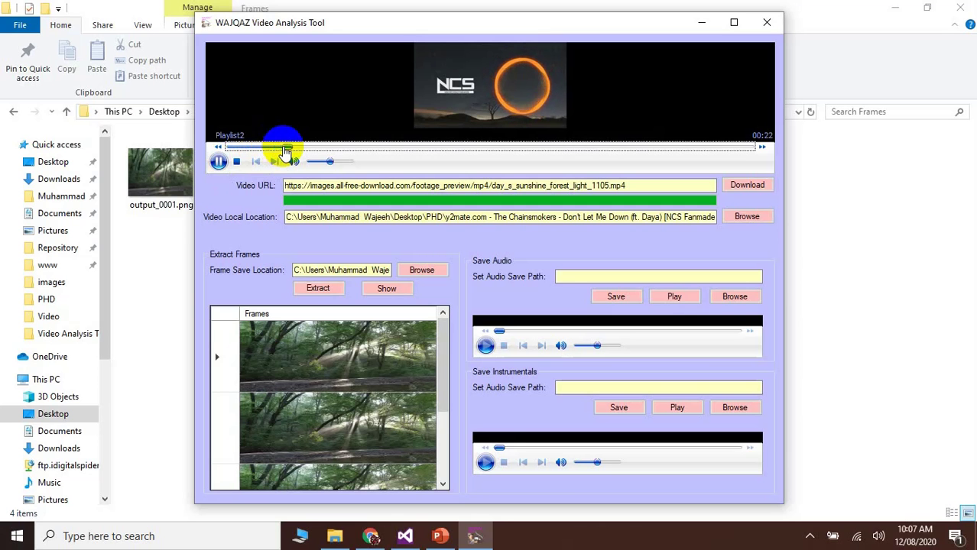
click(218, 160)
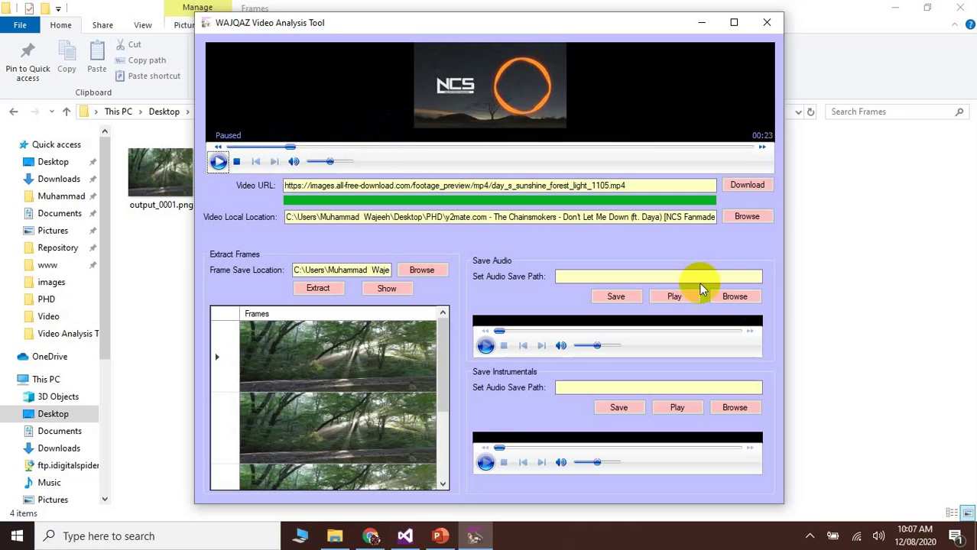
Set the Save Audio path to an MP3 named "Dont Let Me Down" in the PHD folder and save the video's audio.
click(750, 296)
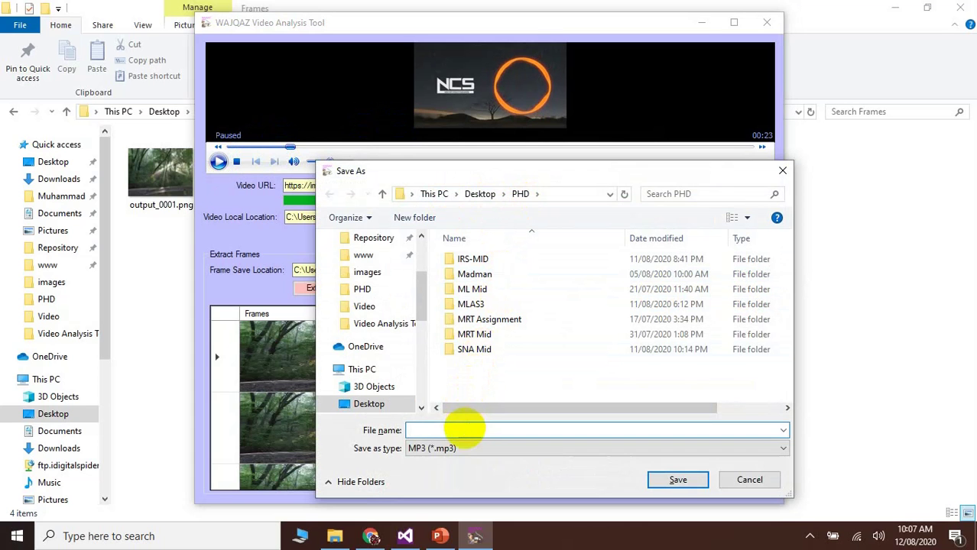
text(Dont Lete Me Down)
key(Return)
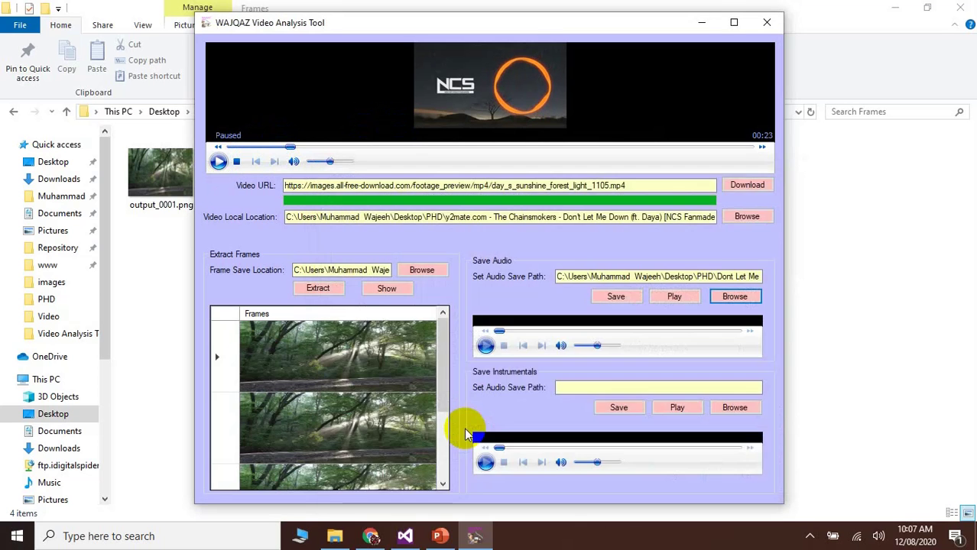
click(616, 298)
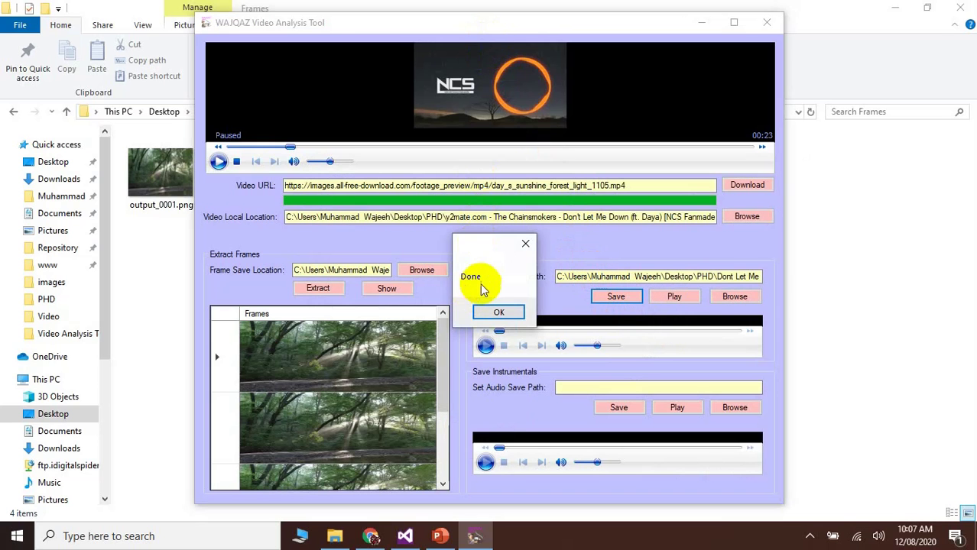
click(499, 312)
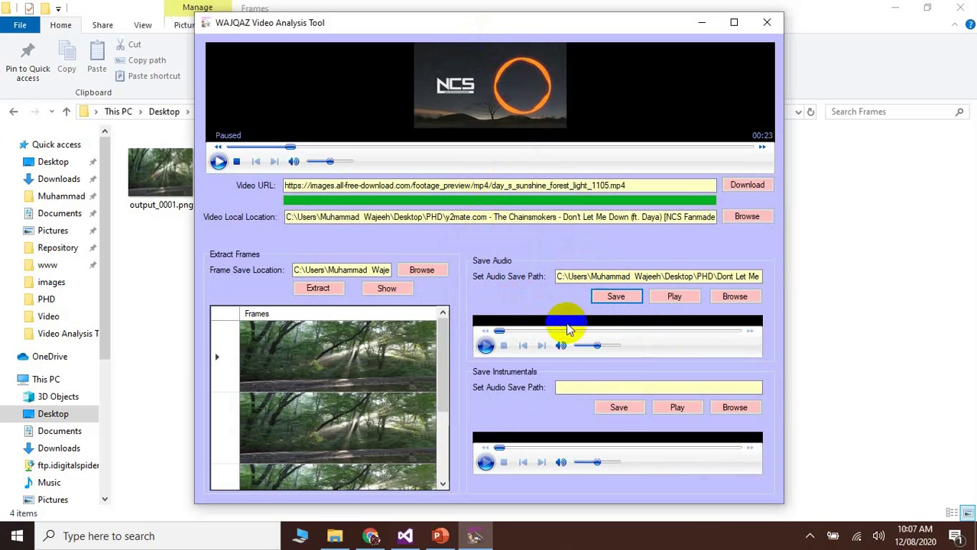
Play the saved audio, skip ahead to about 00:15 and pause it after listening briefly.
click(673, 297)
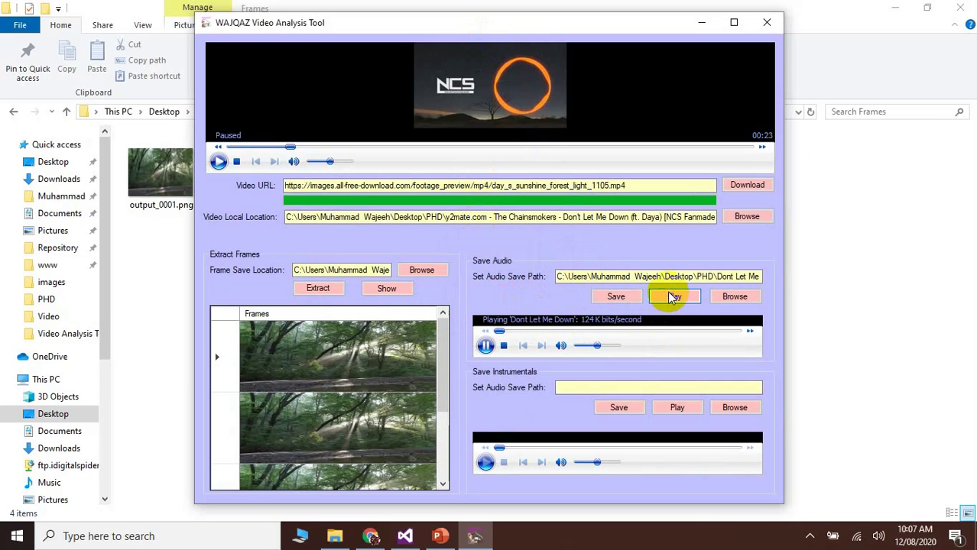
click(517, 332)
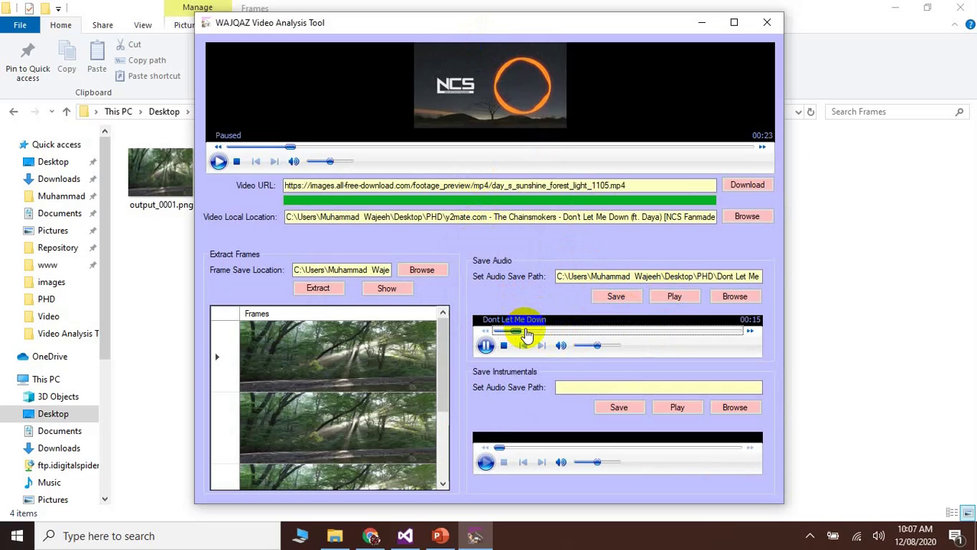
click(485, 346)
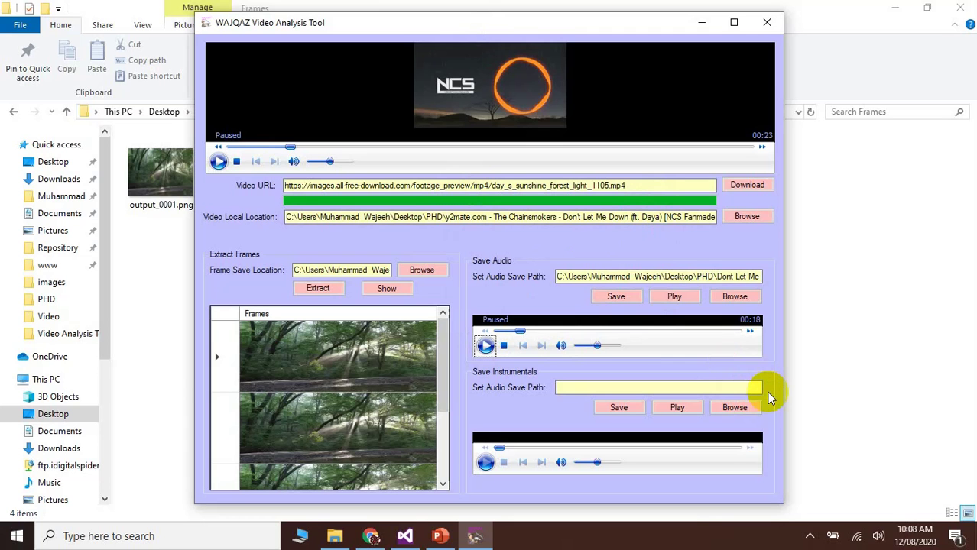
Set the Save Instrumentals path to an MP3 named "Dont Let Me Down Instrumentals" in the PHD folder and save the instrumental audio.
click(739, 408)
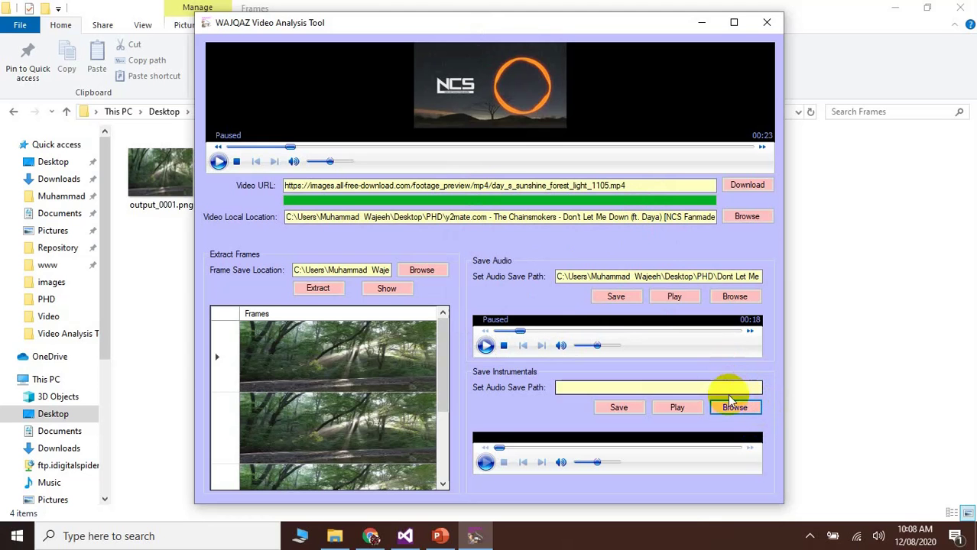
click(730, 407)
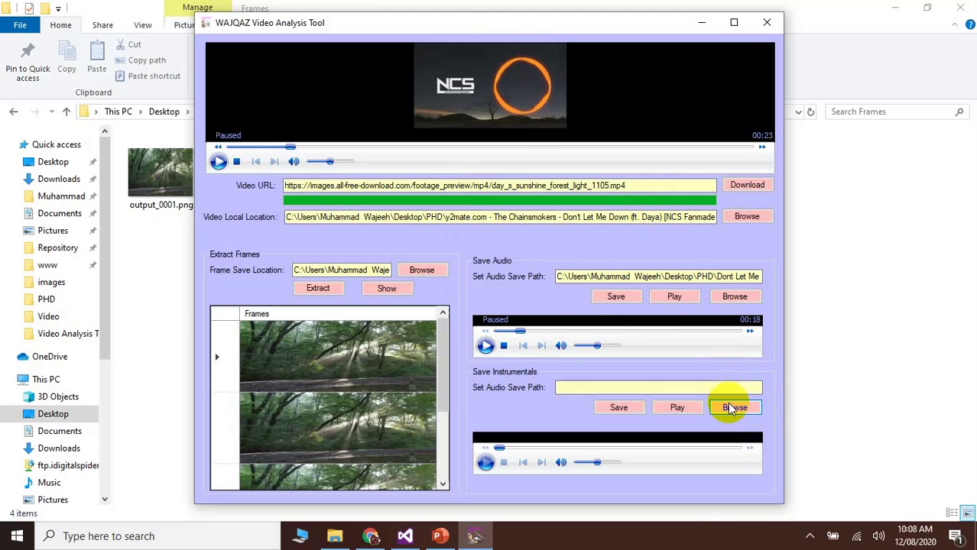
click(727, 404)
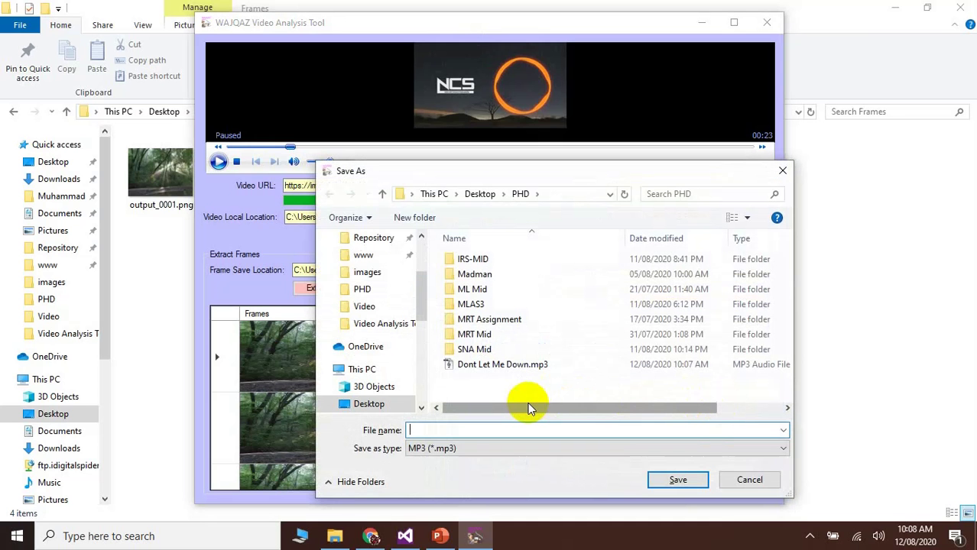
text(Dont Let)
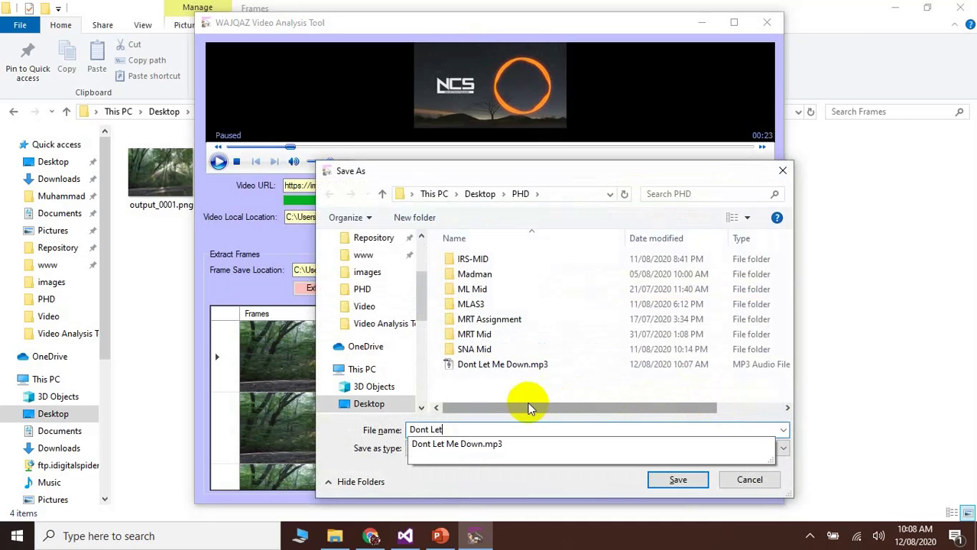
text( Me Down I)
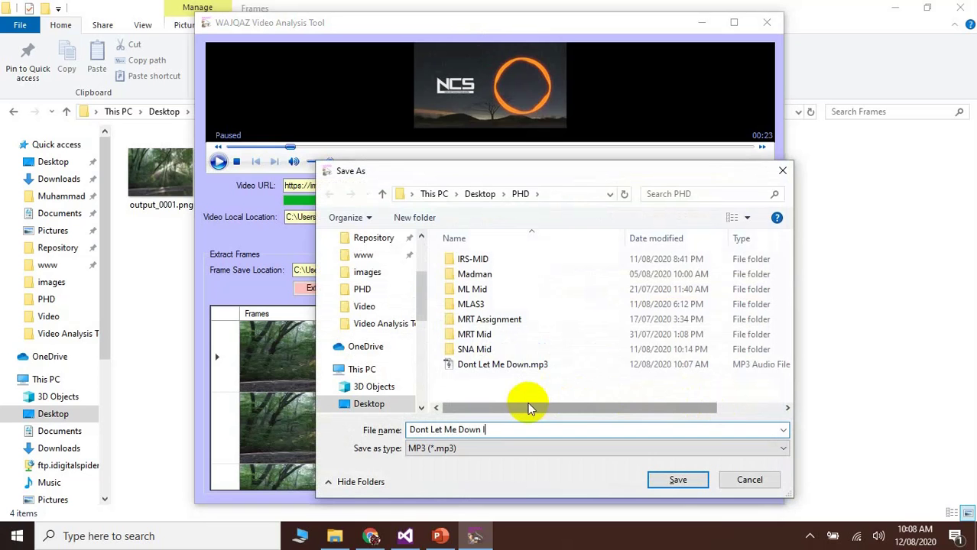
text(nstrumentals)
key(Return)
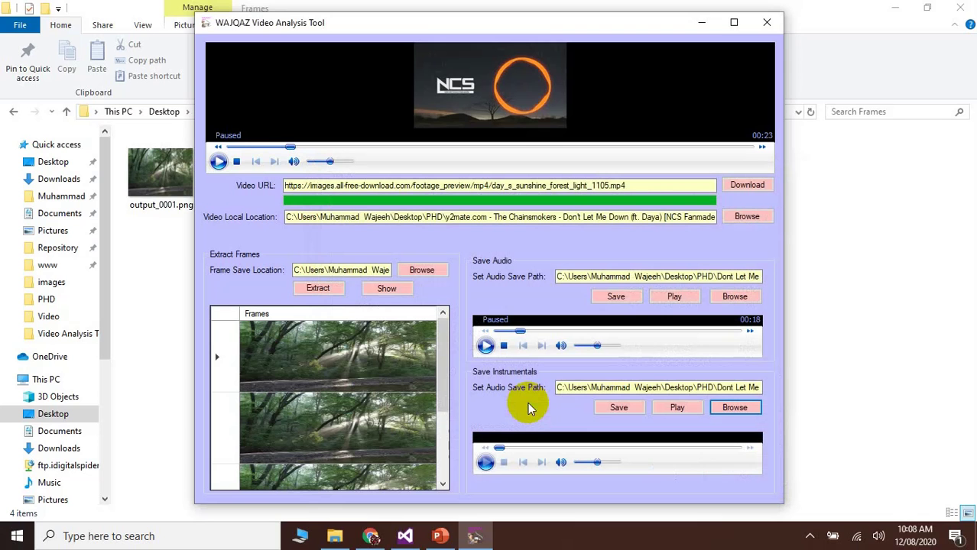
click(601, 407)
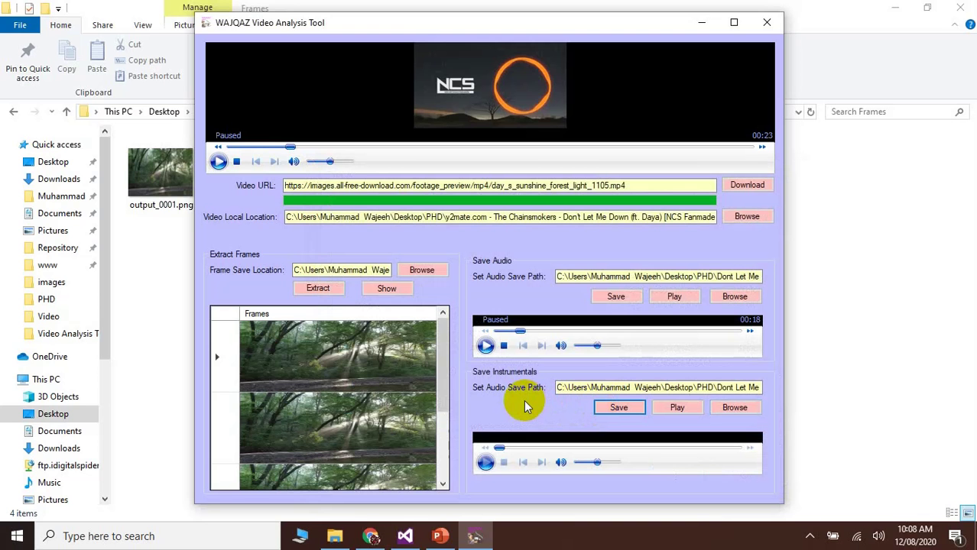
Switch to Visual Studio and examine the FileDownloader and ffmpegcommand code in Form1.cs, highlighting "c0=-1*c0" in the videosonginstrumental string.
click(405, 536)
click(47, 68)
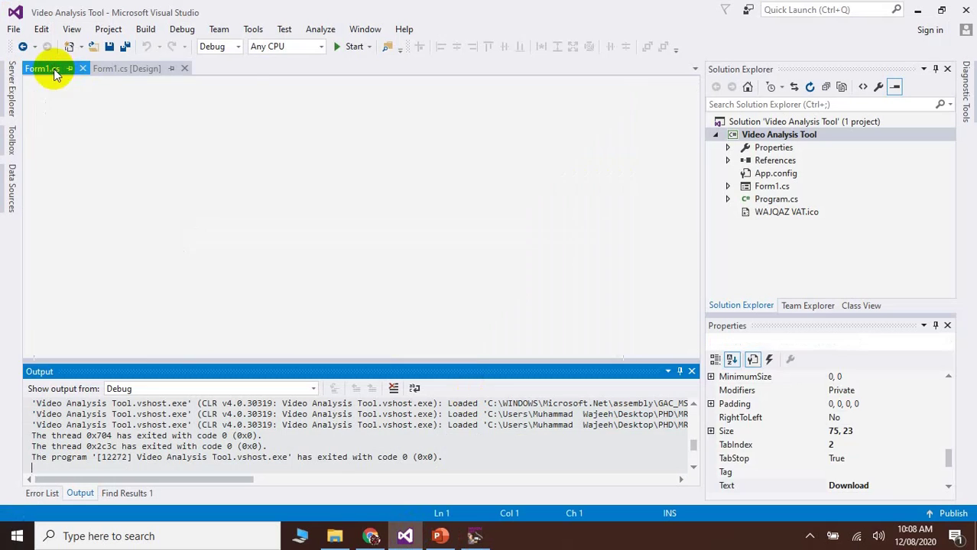
drag(691, 258, 691, 281)
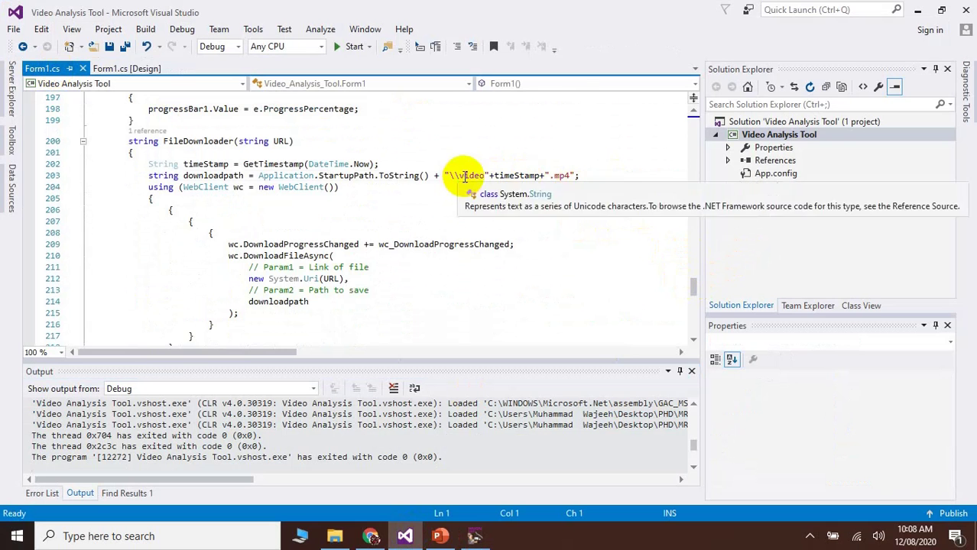
drag(460, 176, 470, 177)
click(509, 182)
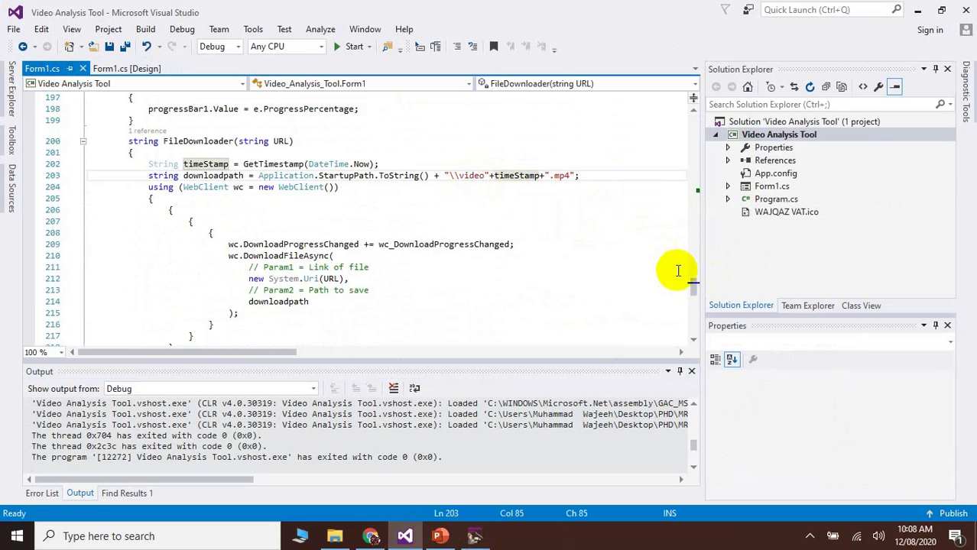
drag(692, 284, 696, 186)
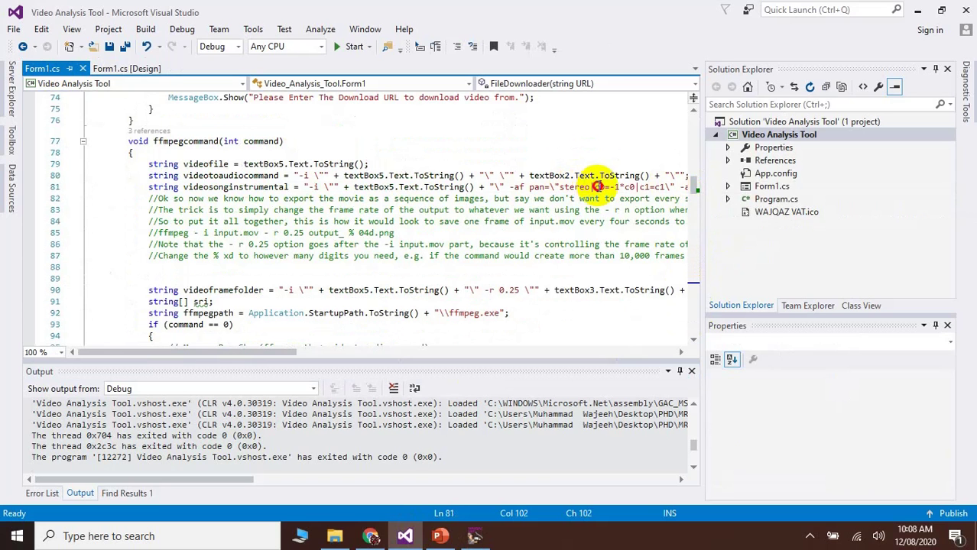
drag(595, 187, 634, 186)
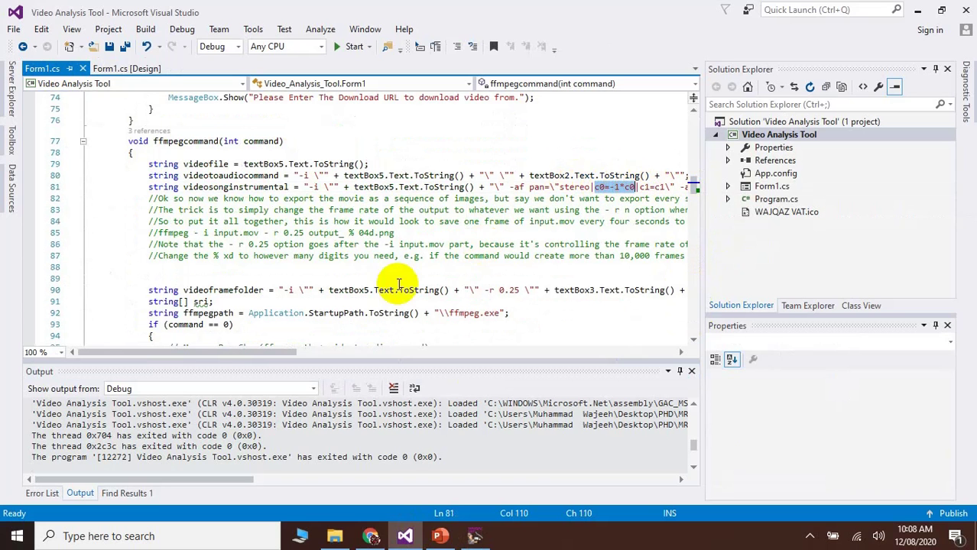
Review the rest of the videosonginstrumental line, switch to the WAJQAZ Video Analysis Tool, save the instrumentals and check the PHD folder for the file.
drag(221, 351, 264, 345)
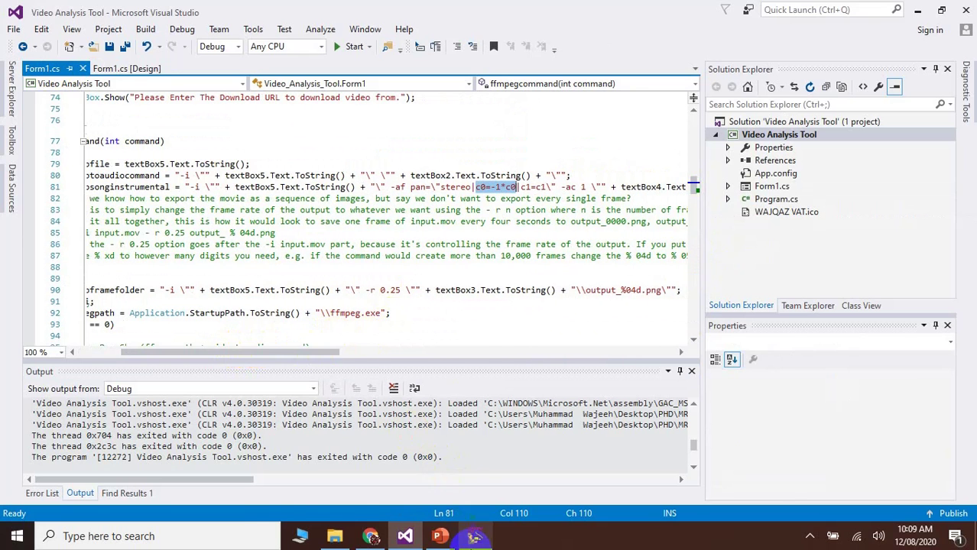
click(474, 537)
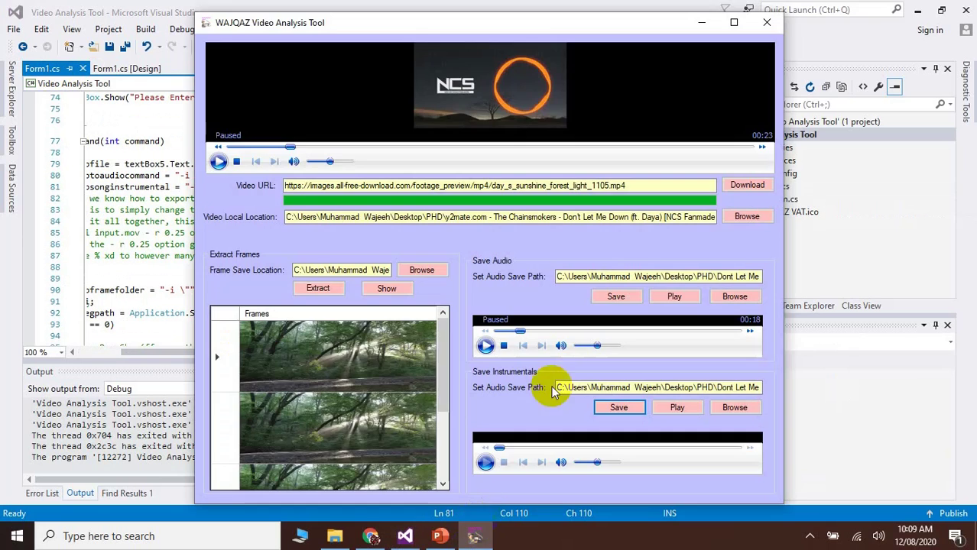
click(618, 407)
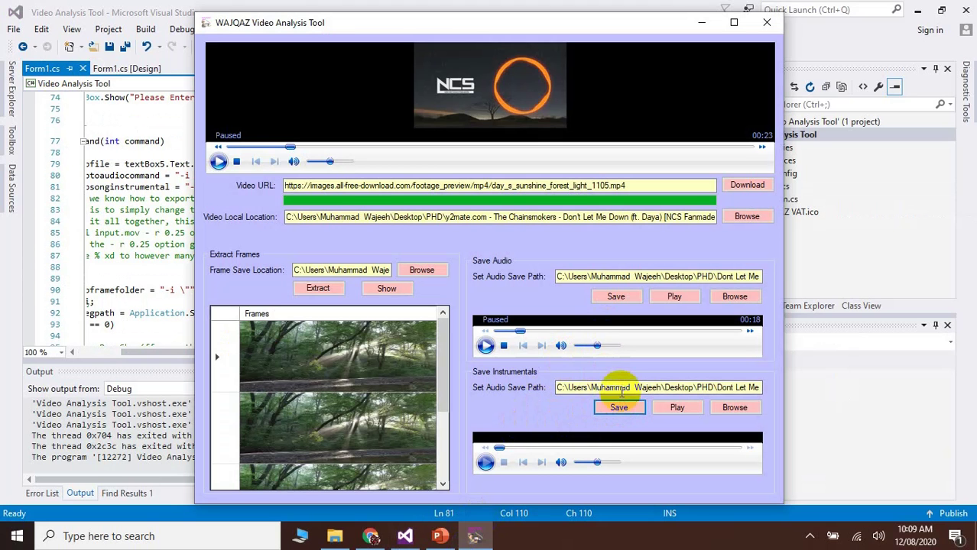
click(334, 537)
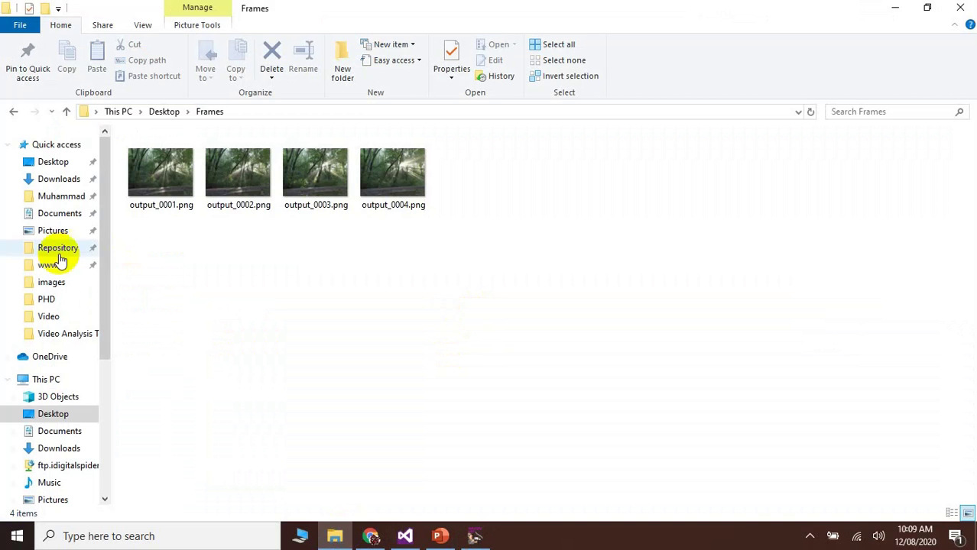
click(45, 300)
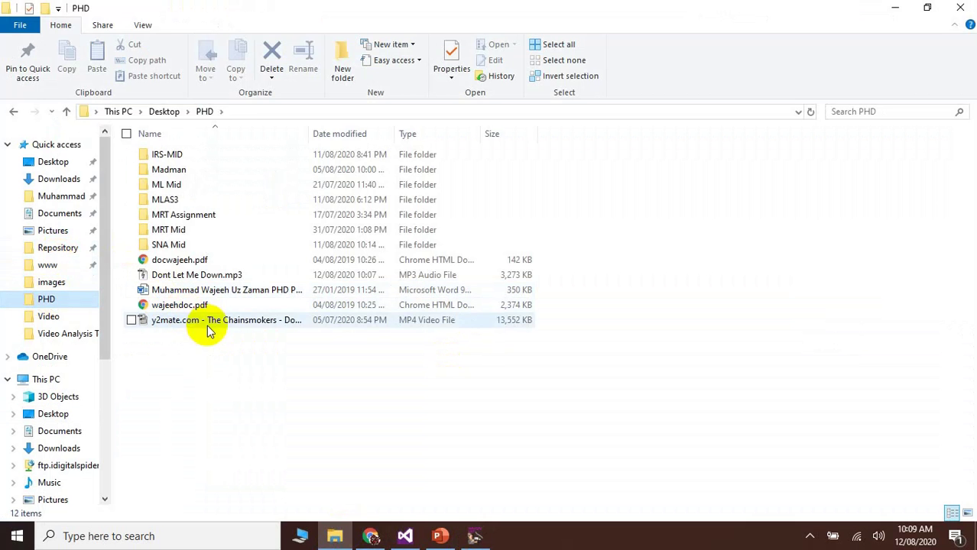
click(474, 538)
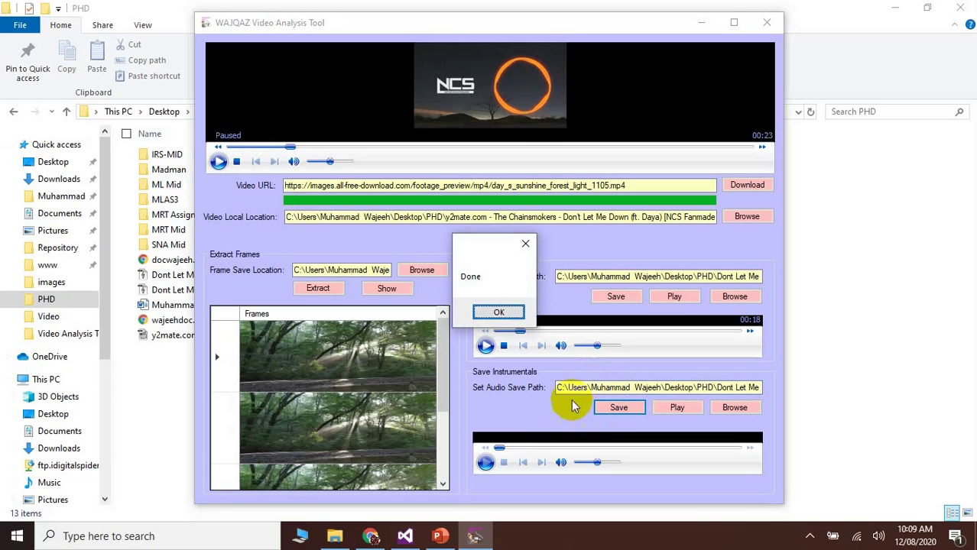
click(486, 312)
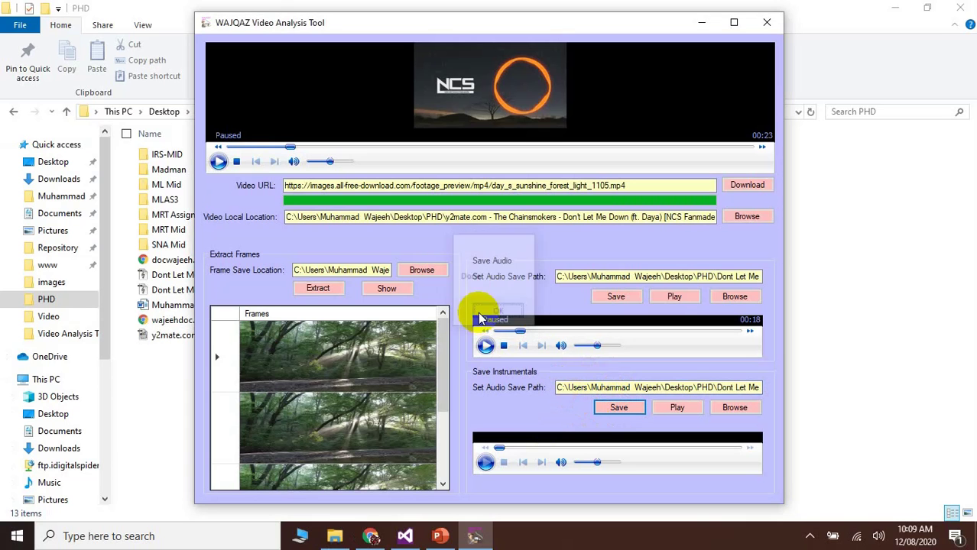
Stop the video and saved audio players, play the saved instrumentals and pause them at about 00:07.
click(235, 162)
click(503, 345)
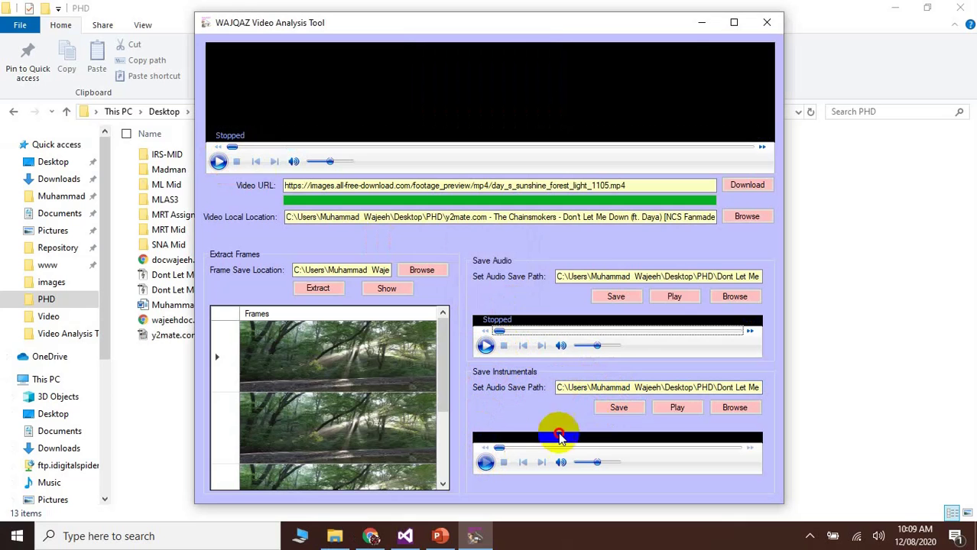
click(667, 408)
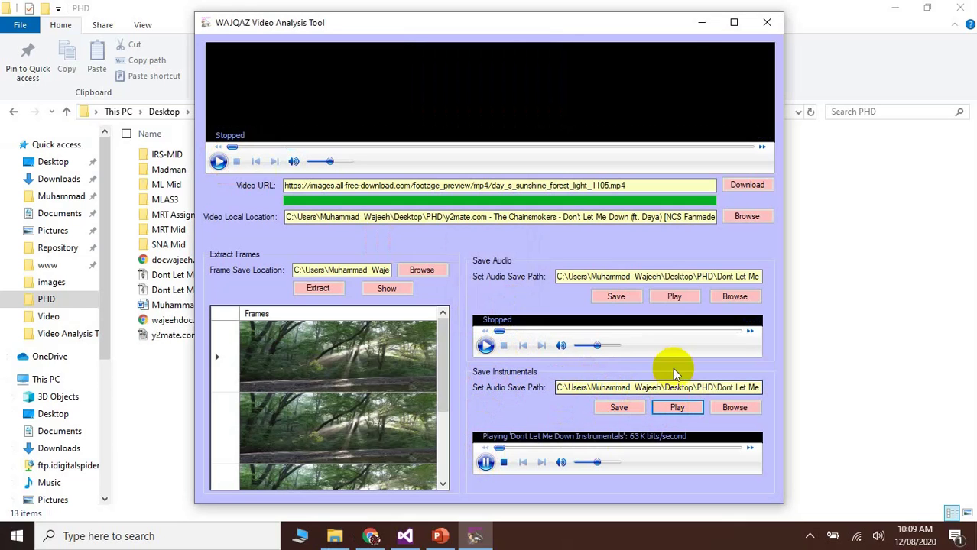
click(486, 463)
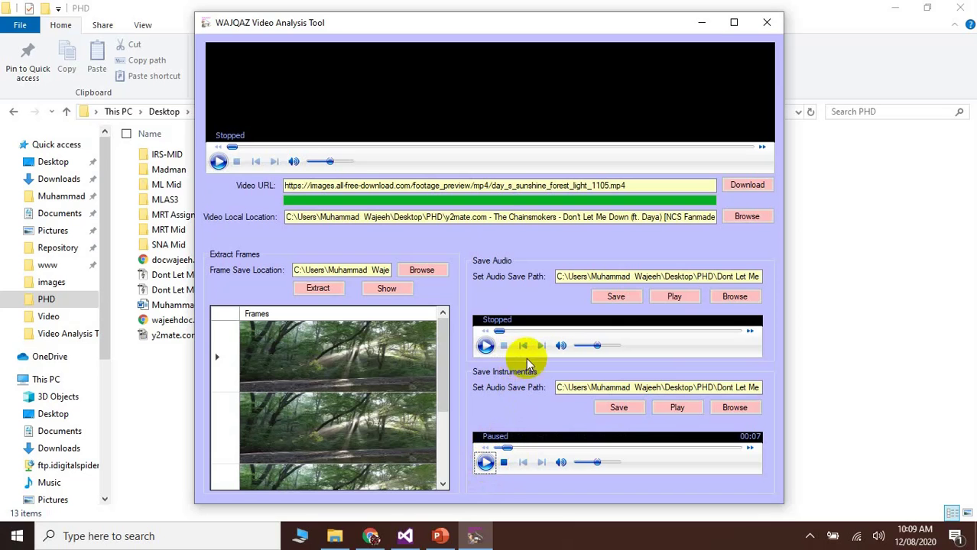
Play the saved audio until about 00:14, pause it, and move the instrumentals forward to about 00:12.
click(488, 346)
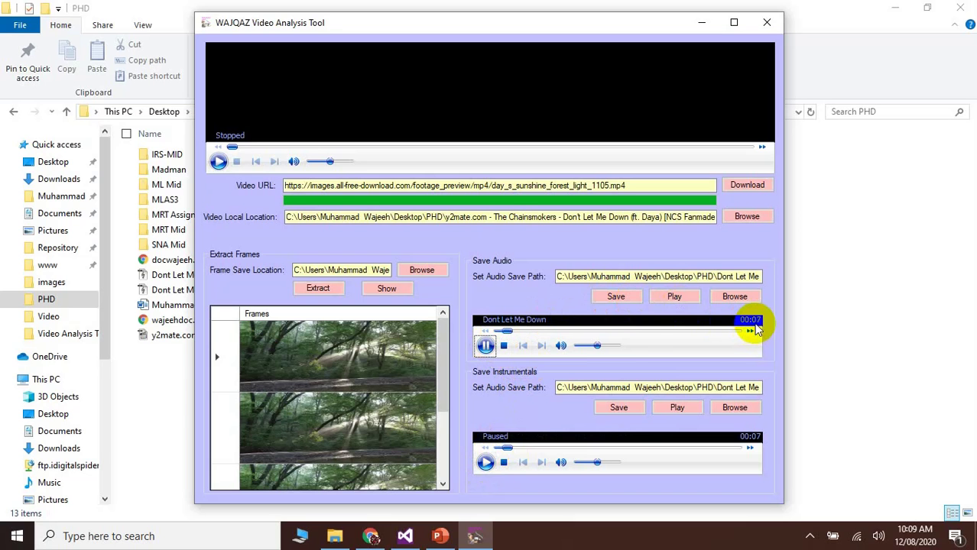
click(485, 345)
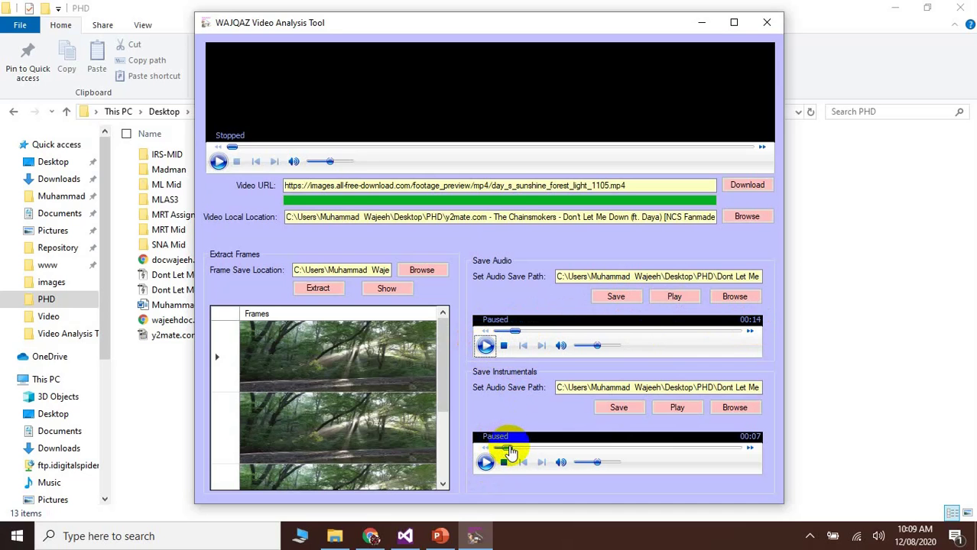
drag(507, 452, 512, 451)
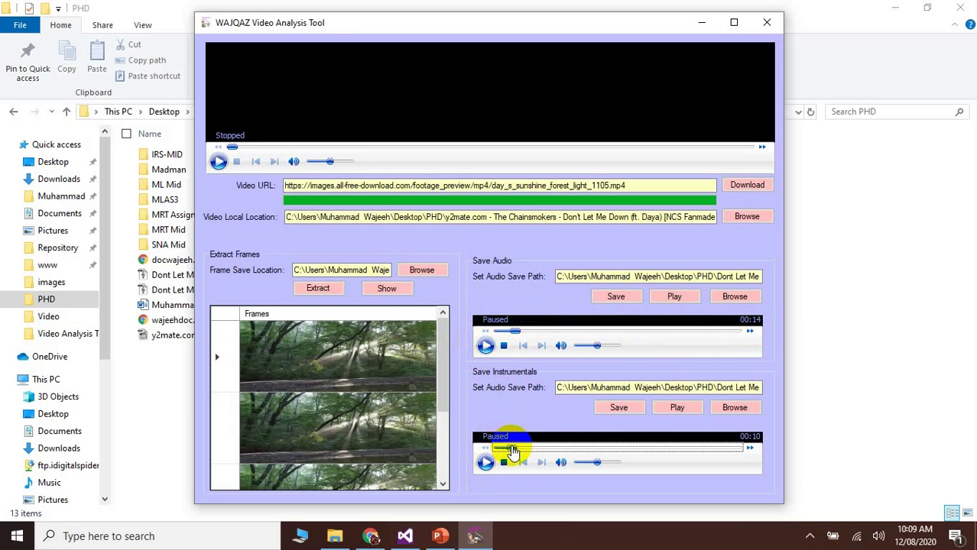
click(512, 451)
Compare the tracks by playing the saved audio until about 00:18 and the instrumentals until about 00:20, pausing each.
click(487, 346)
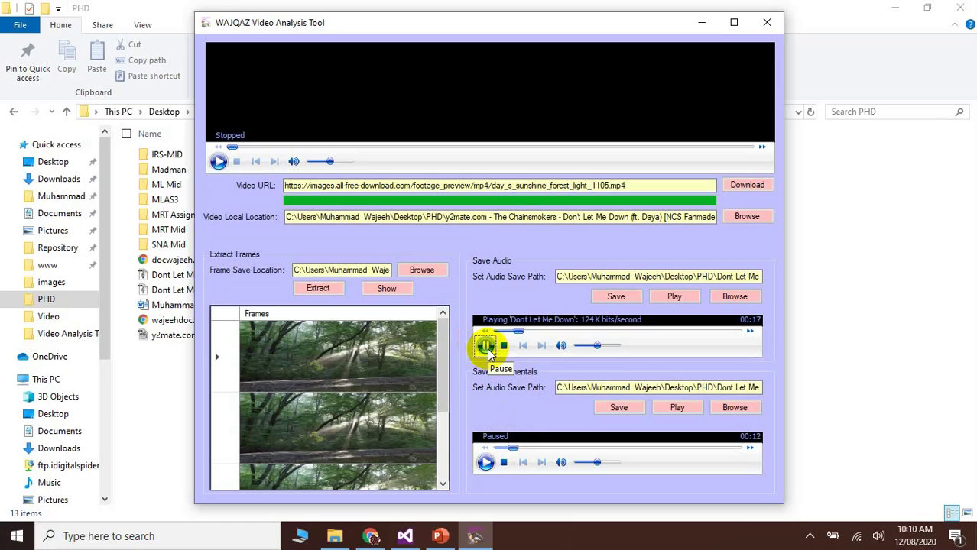
click(486, 347)
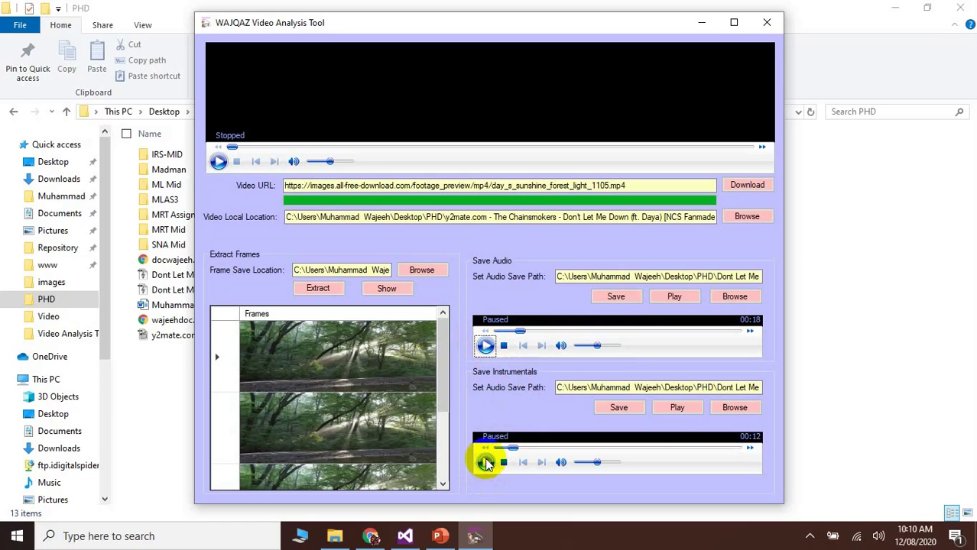
click(487, 462)
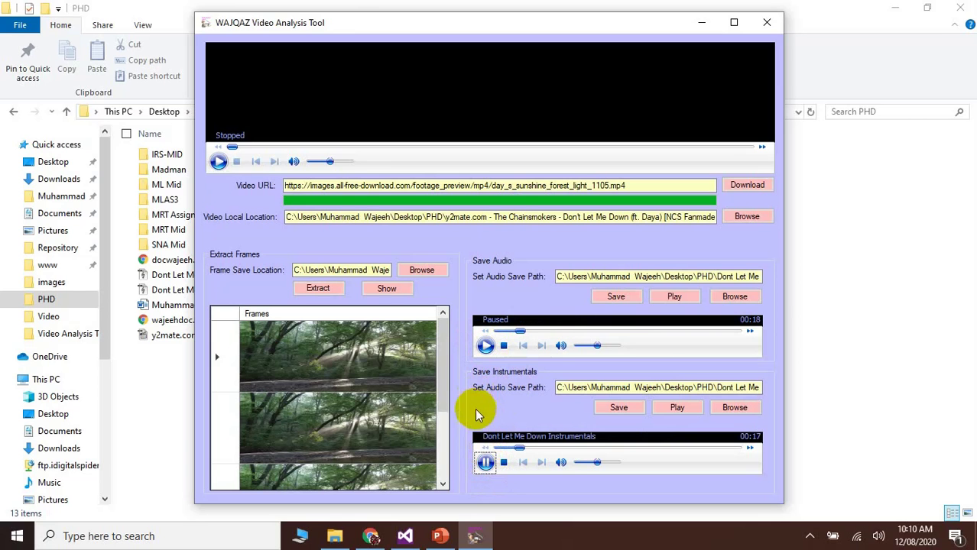
click(485, 462)
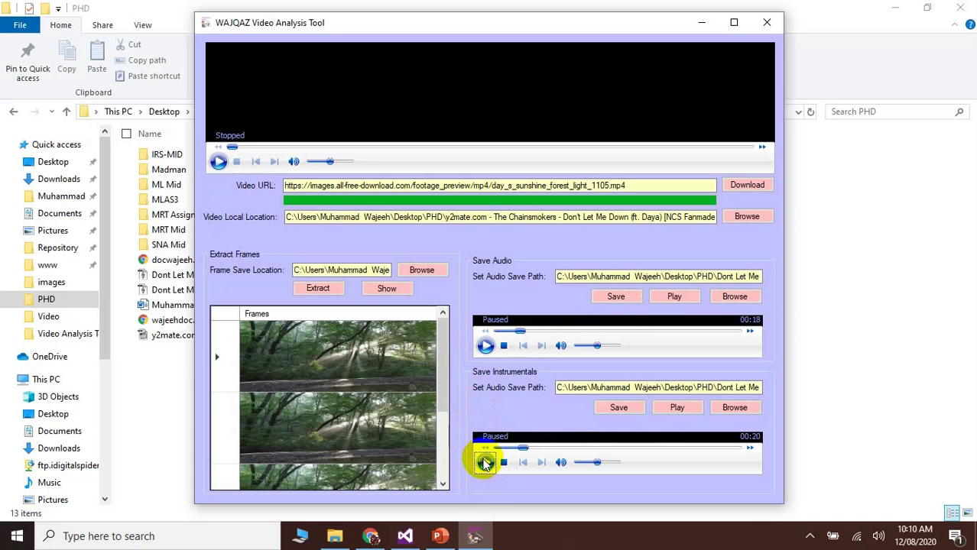
Resume the saved audio, skip ahead to about 00:30 and pause it at about 00:42.
click(486, 346)
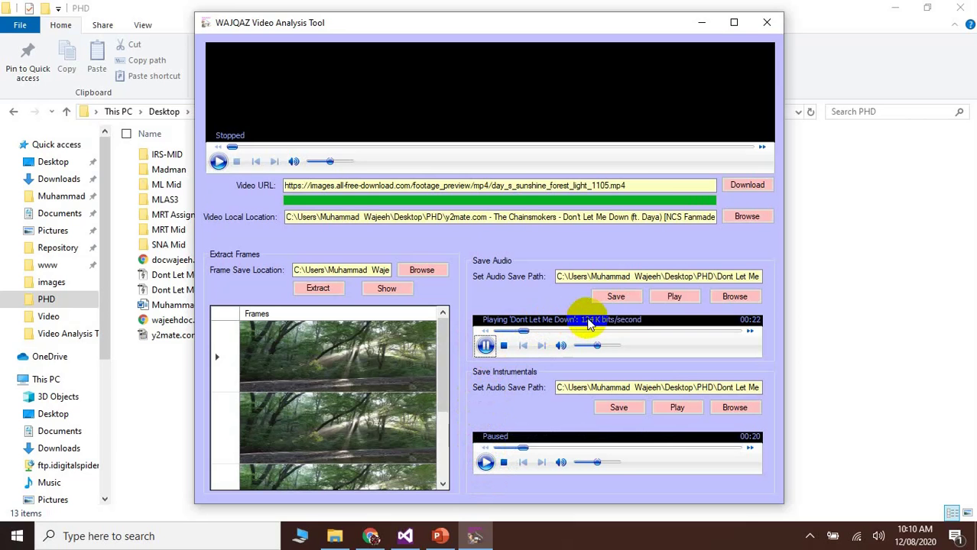
click(537, 334)
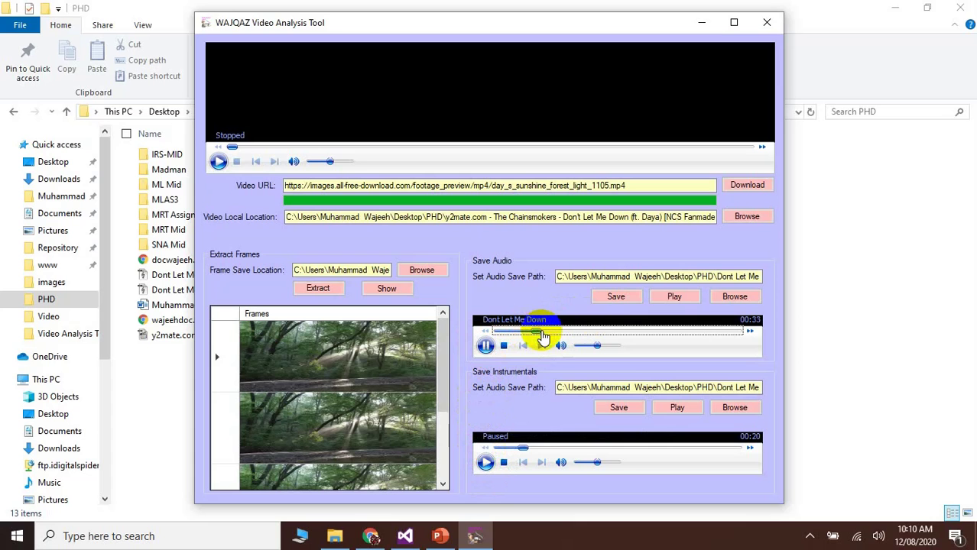
click(484, 345)
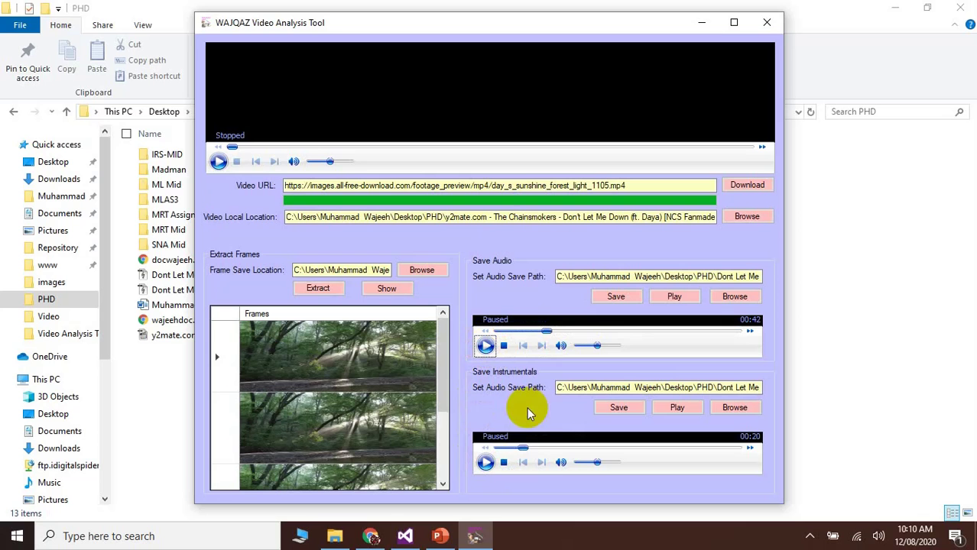
Move the instrumentals to about 00:40, play them and pause at about 00:53.
drag(531, 453, 551, 452)
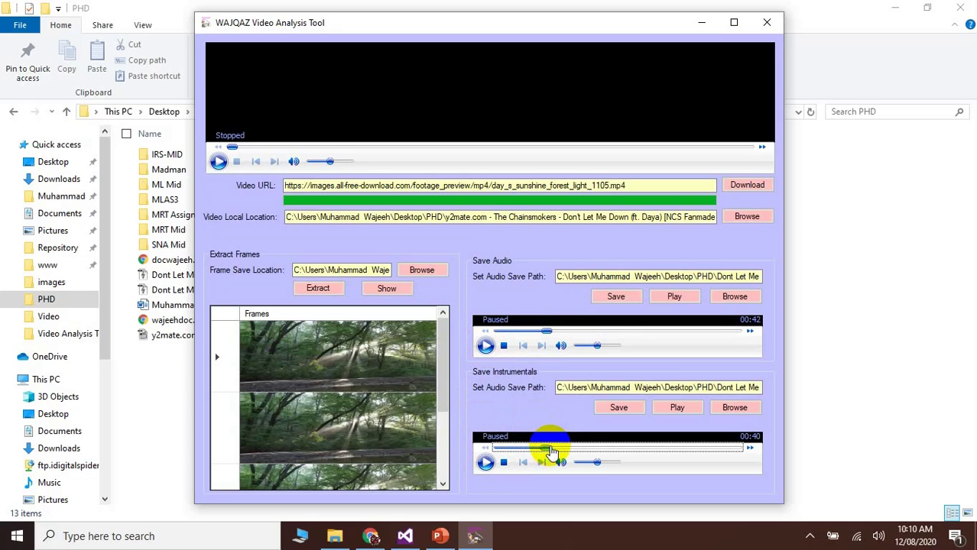
click(485, 462)
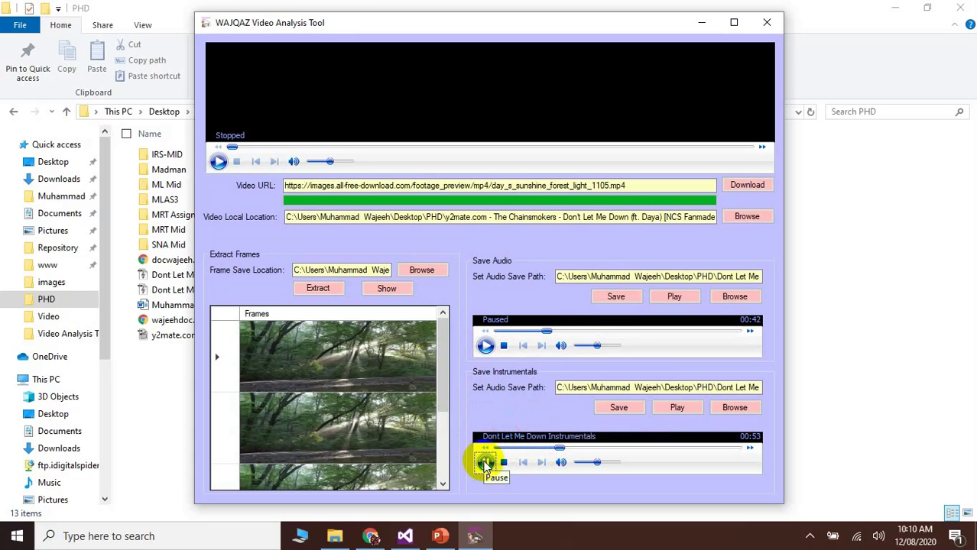
click(486, 463)
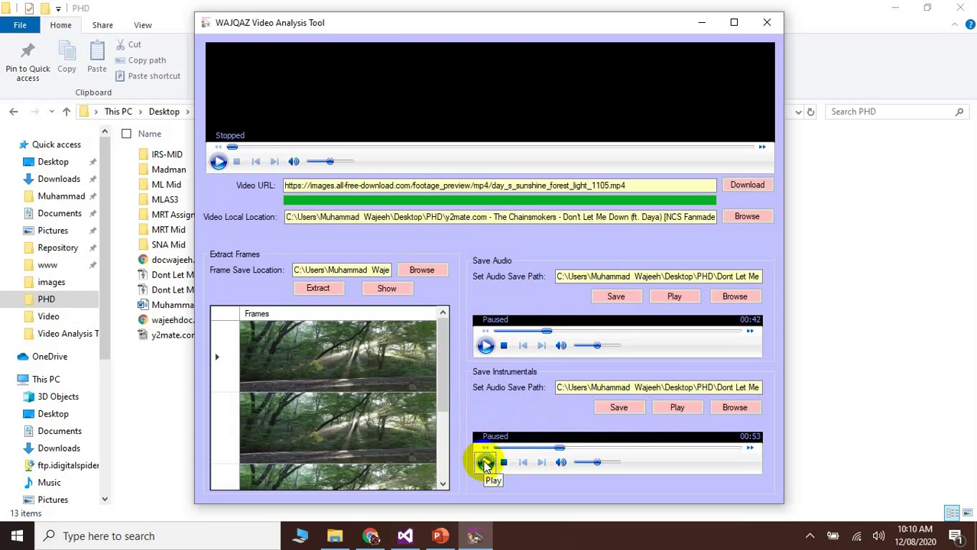